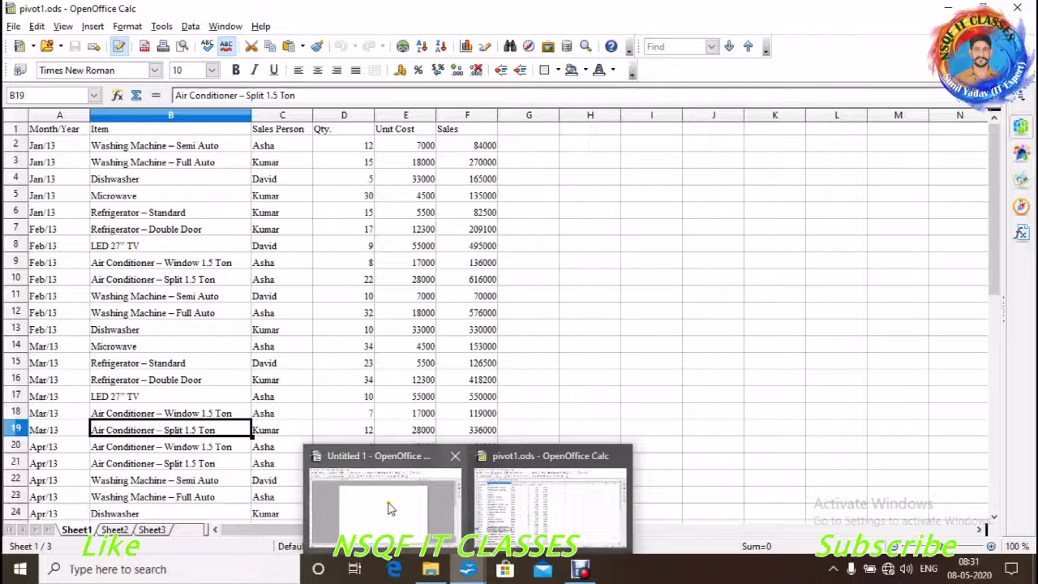
Step: Bring the blank Untitled 1 OpenOffice Writer window to the front
left_click(395, 489)
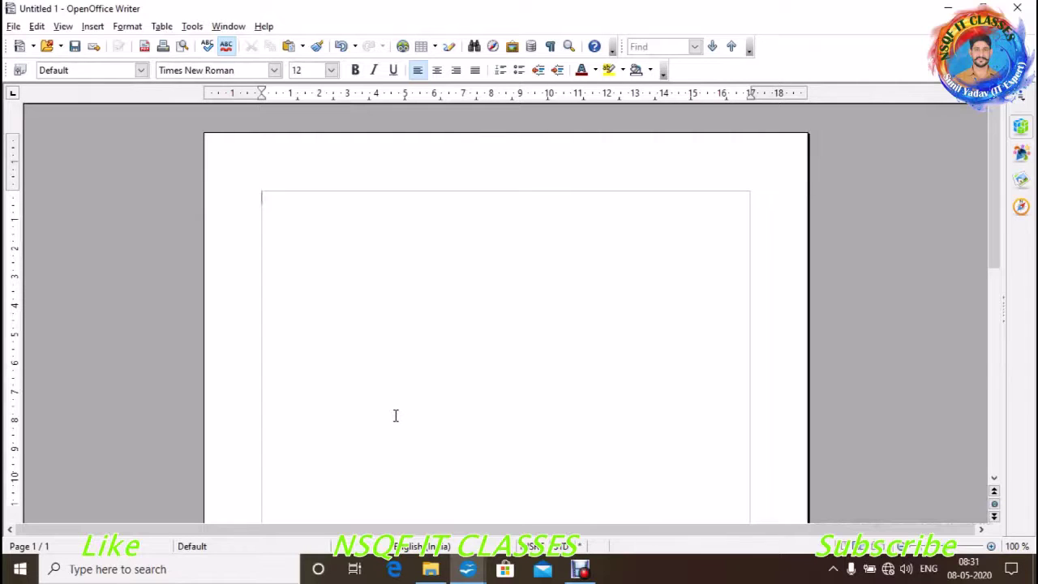
Step: Type the heading 'Set Revision Tracking and review tracked Revision' and a line about multiple users sharing one machine
type("Set")
type(" Revisio")
type("n Tra")
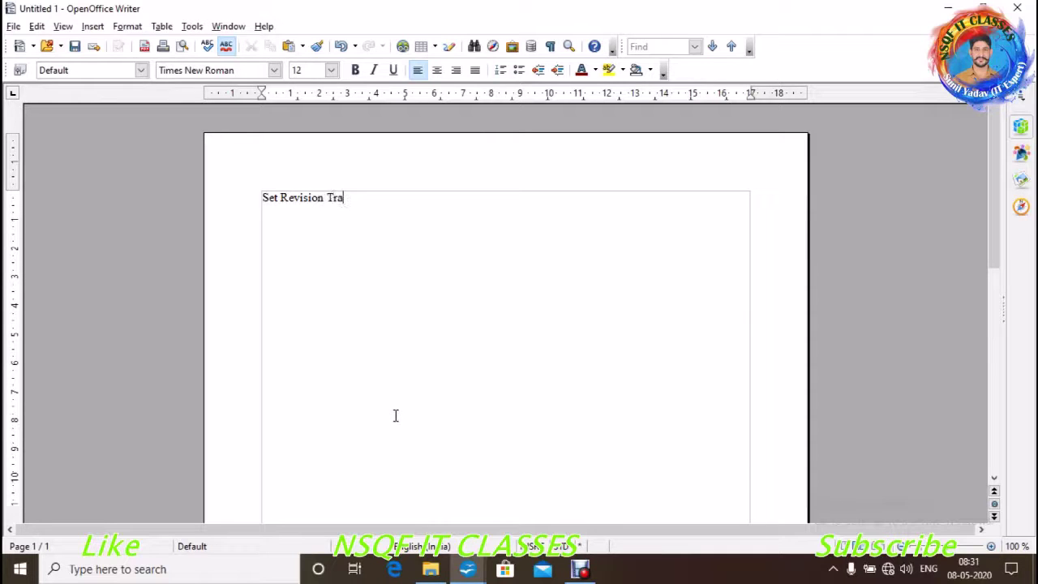
type("cking an")
type("d review ")
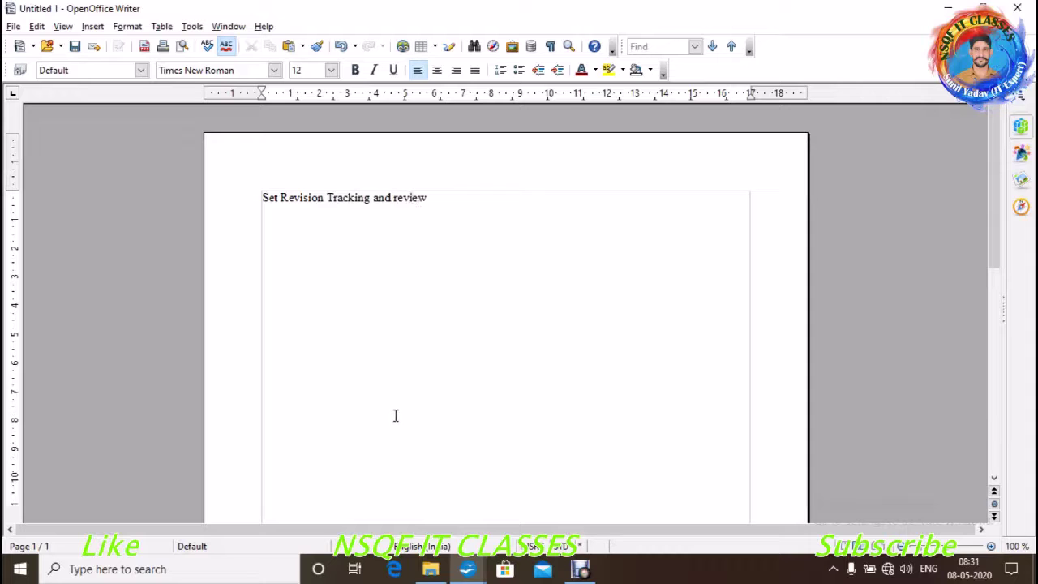
type("tracked ")
type("Revision:")
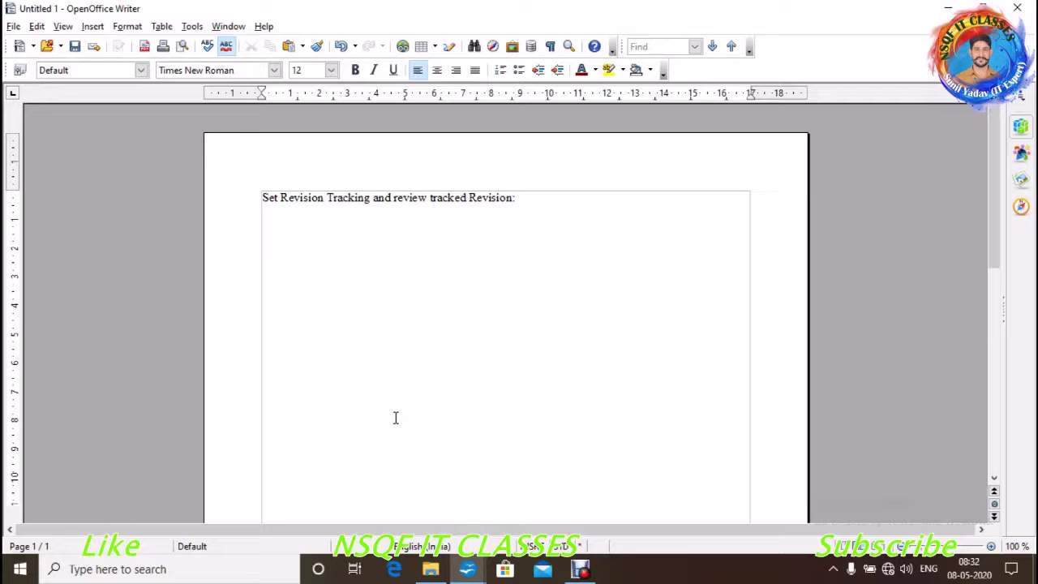
type("if")
type(" multiple")
key("BackSpace")
key("BackSpace")
key("BackSpace")
type("s")
key("BackSpace")
type("user")
type(" use")
type(" same mac")
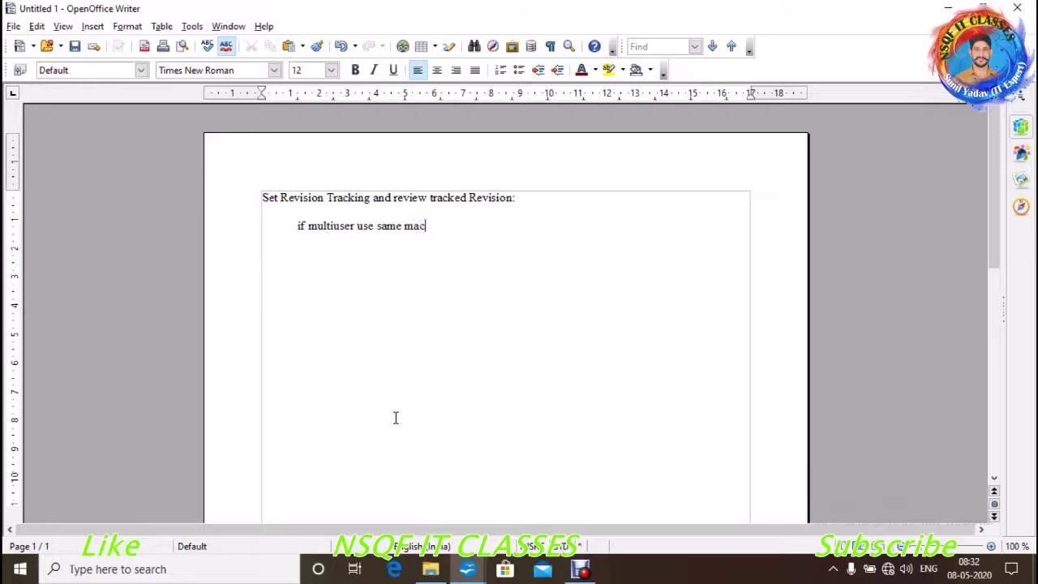
type("hine.")
key("Return")
Step: Add a line explaining that any person's change is recorded, showing who changed the data and when
type("If a")
type("ny person")
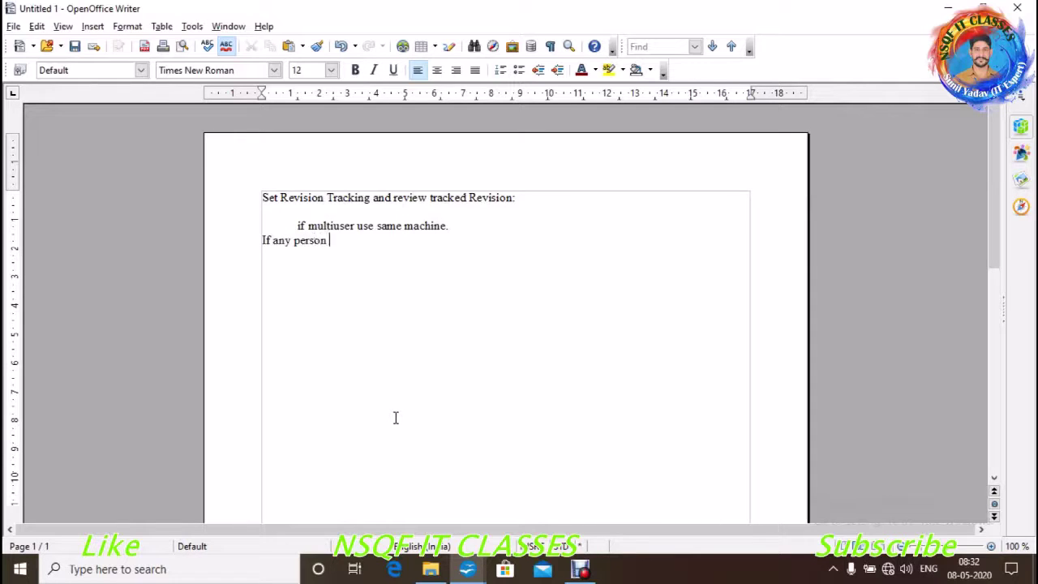
type(" change our r")
type("ecord ")
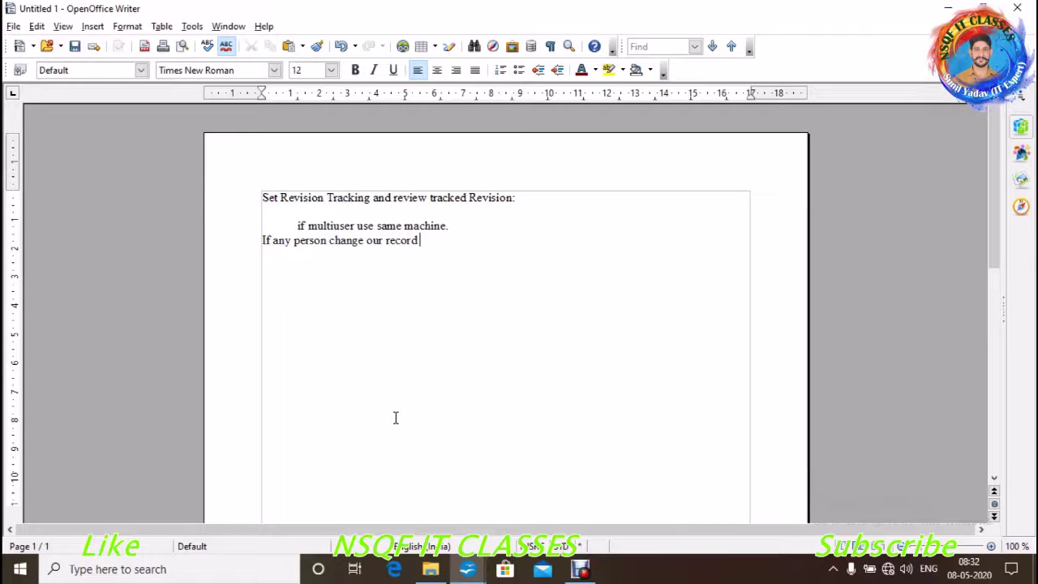
type("then it")
type(" is reco")
type("rded")
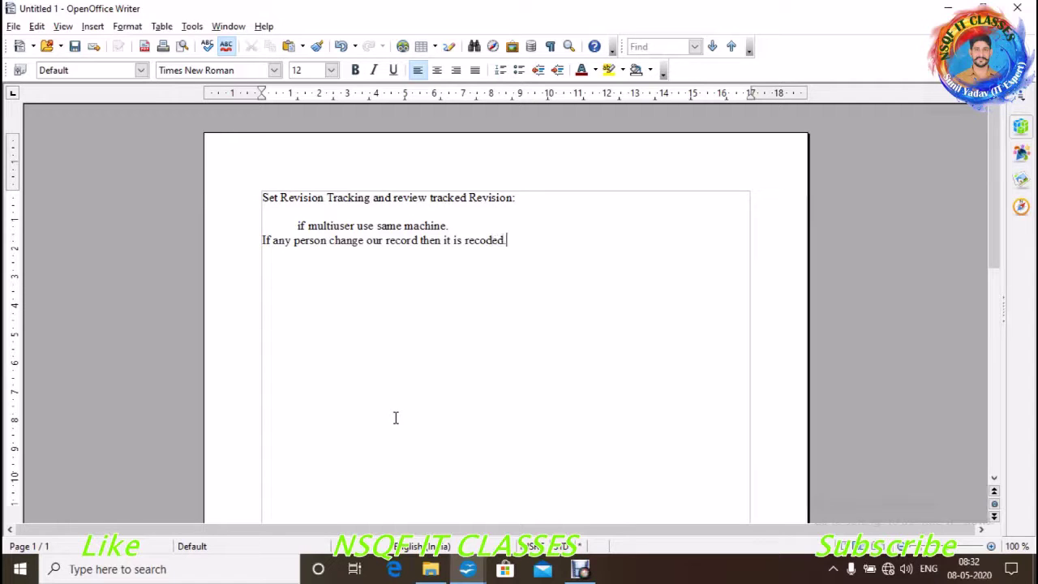
type(" We can es")
key("BackSpace")
key("BackSpace")
type("asi")
type("ly")
type(" get that re")
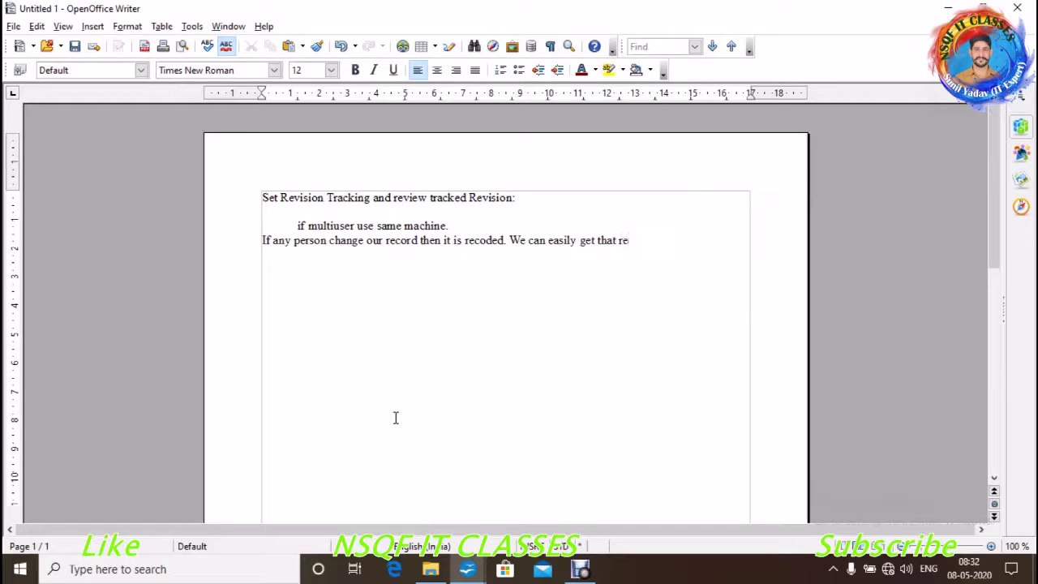
type("cord whic")
type("h pwere")
key("BackSpace")
key("BackSpace")
key("BackSpace")
key("BackSpace")
type("we")
key("BackSpace")
key("BackSpace")
type("erc")
type("on change dat")
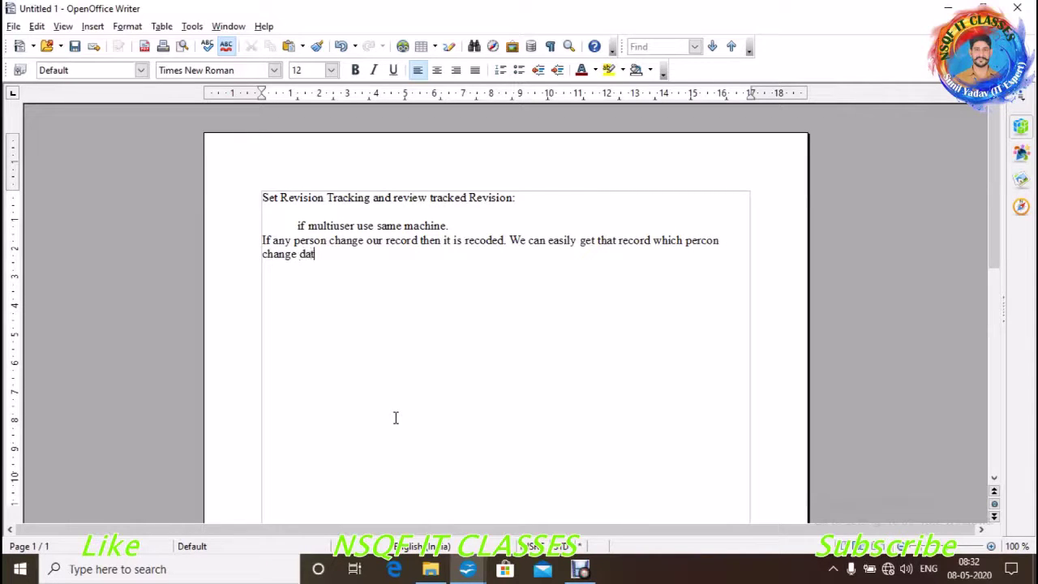
type("a in who")
key("BackSpace")
key("BackSpace")
key("BackSpace")
key("BackSpace")
key("BackSpace")
key("BackSpace")
type("an")
type("d in chi")
key("BackSpace")
key("BackSpace")
key("BackSpace")
type("which ")
type("time.")
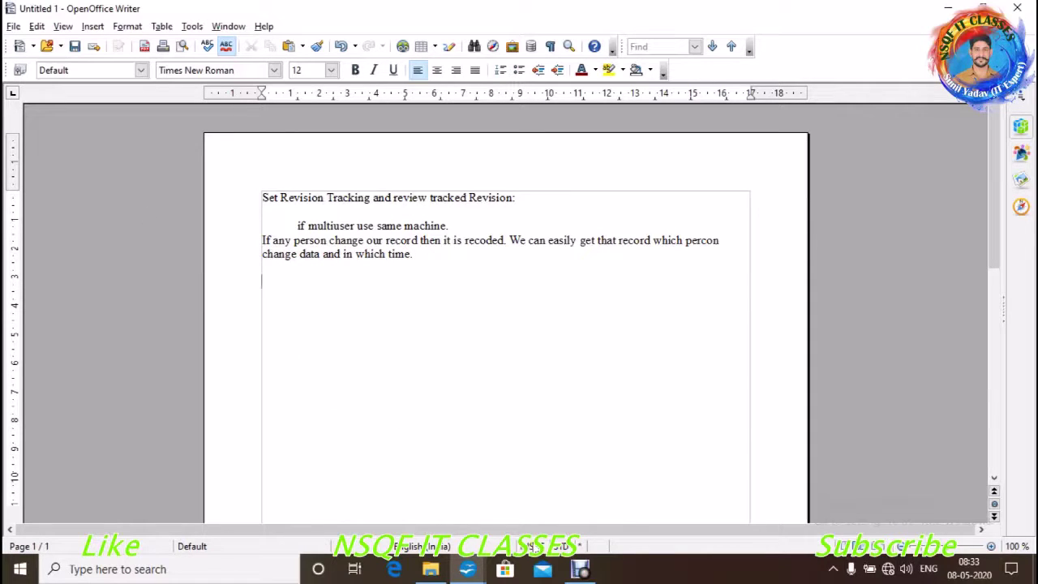
Step: Switch to the pivot1.ods sales spreadsheet from the taskbar
left_click(469, 569)
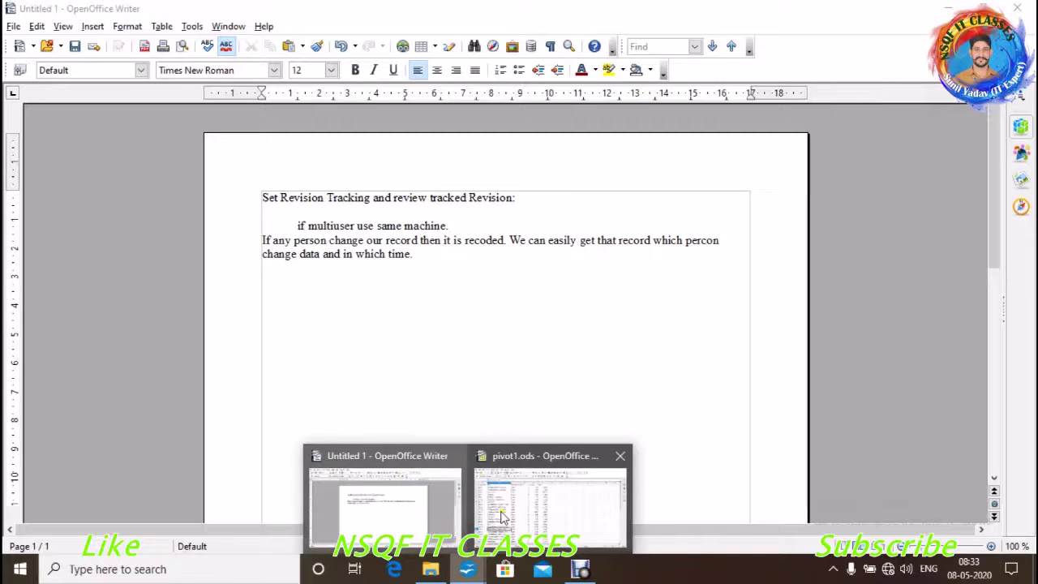
left_click(503, 517)
left_click(174, 262)
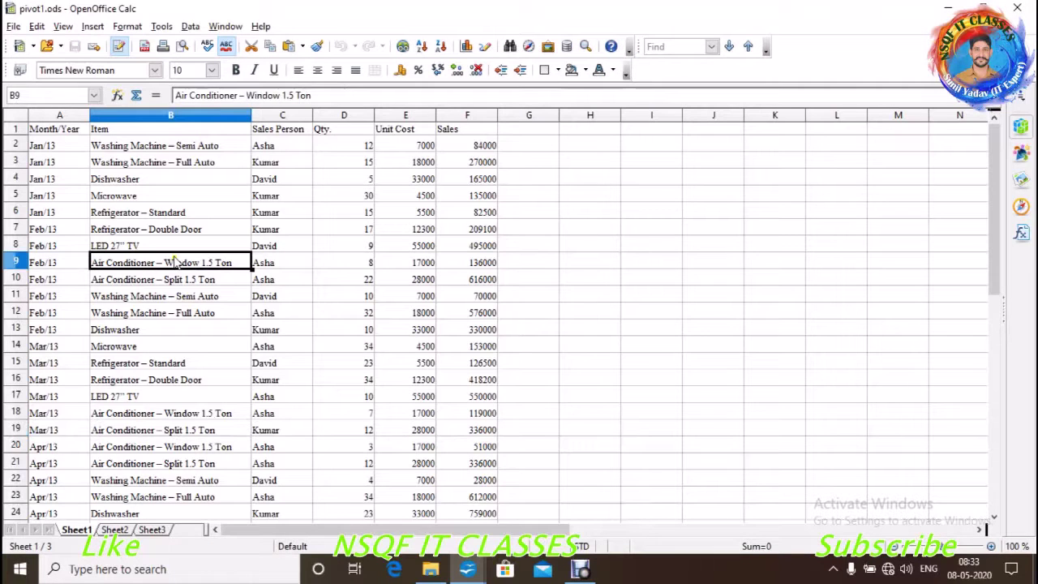
Step: Turn on Edit > Changes > Record so edits are tracked
left_click(37, 26)
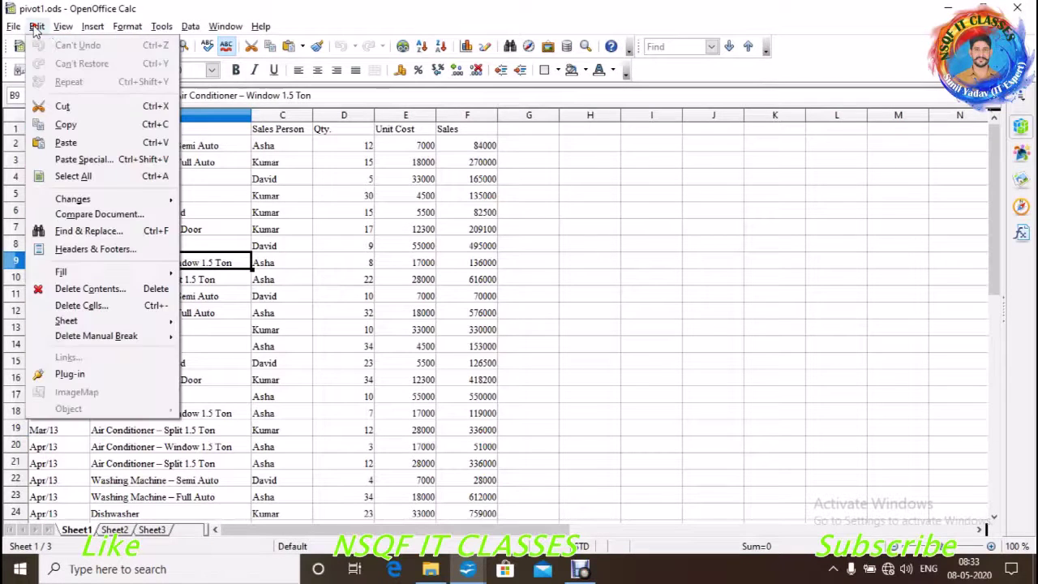
mouse_move(114, 205)
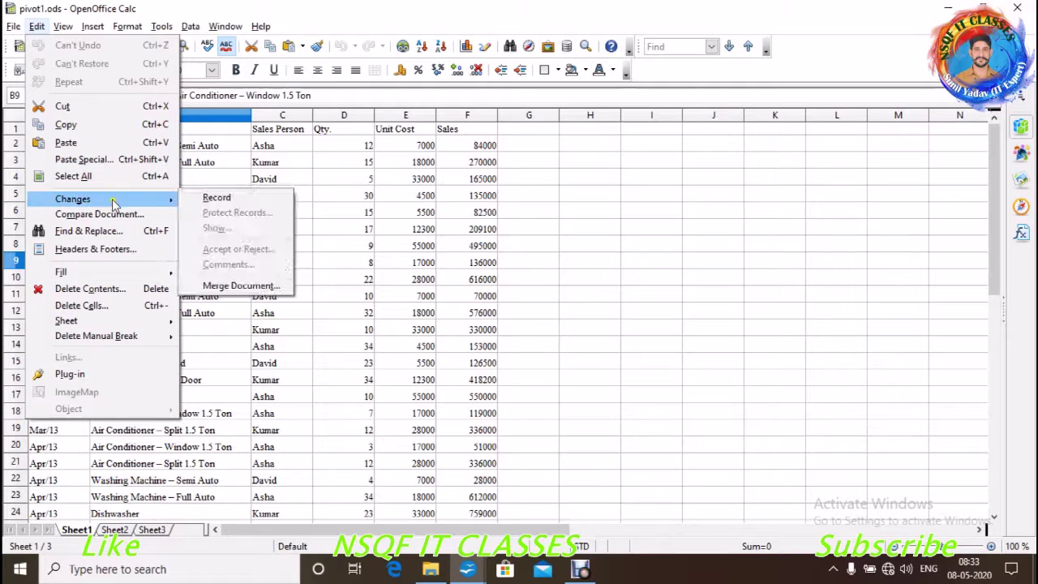
left_click(206, 208)
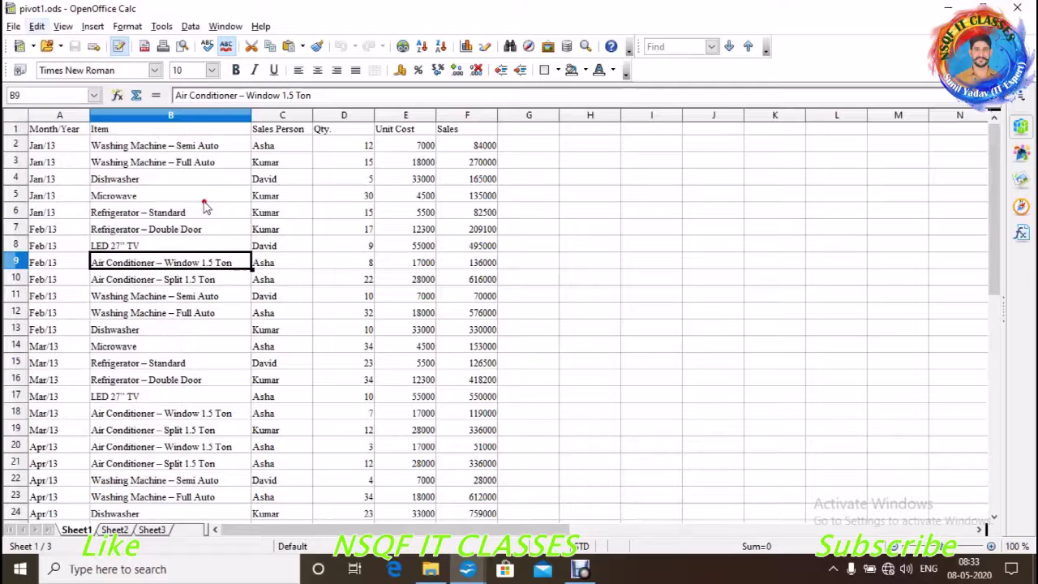
left_click(309, 297)
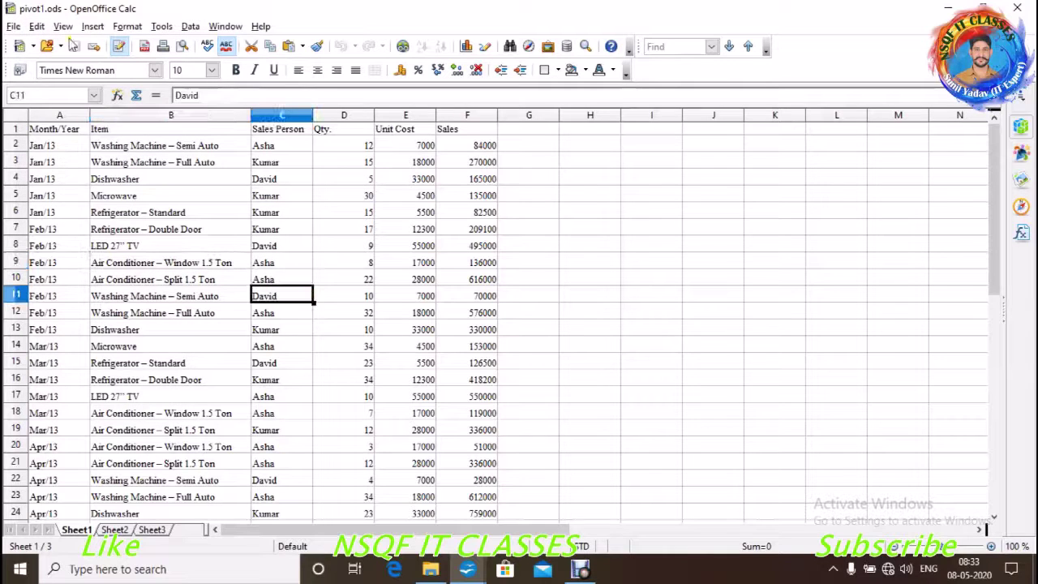
left_click(38, 27)
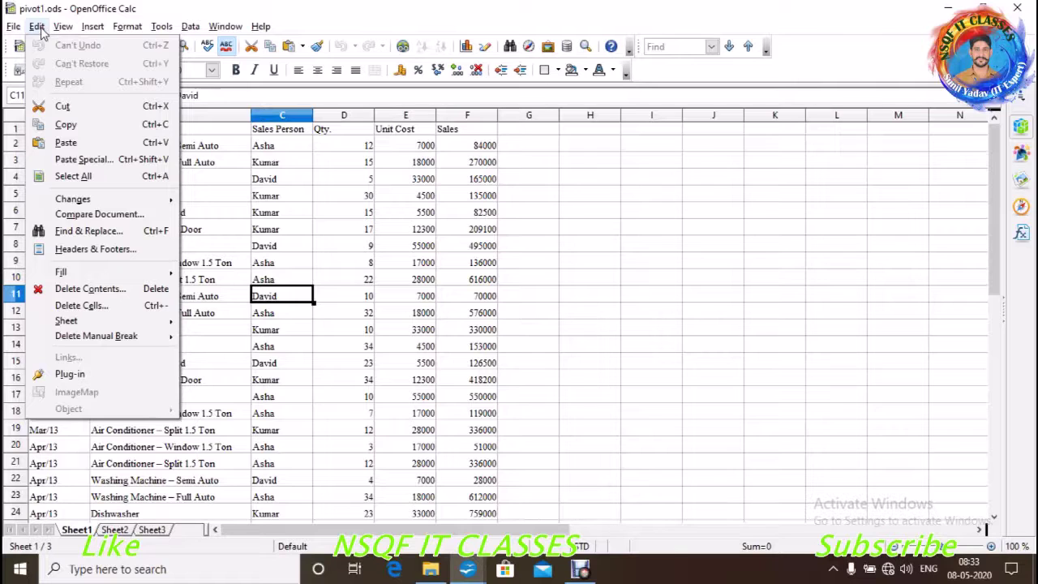
mouse_move(106, 200)
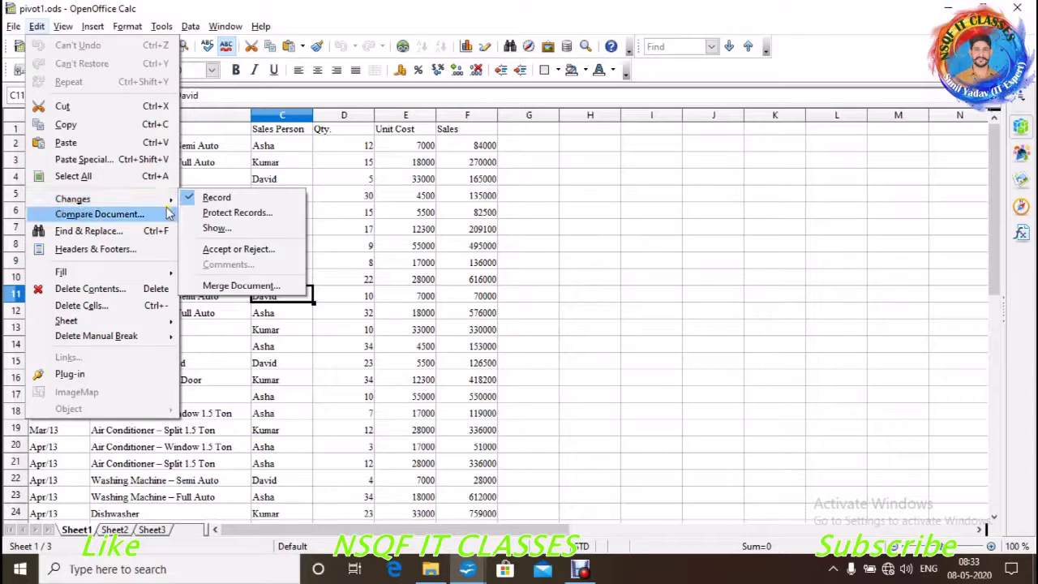
Step: Protect the recorded changes with a password, entering and confirming it
left_click(233, 213)
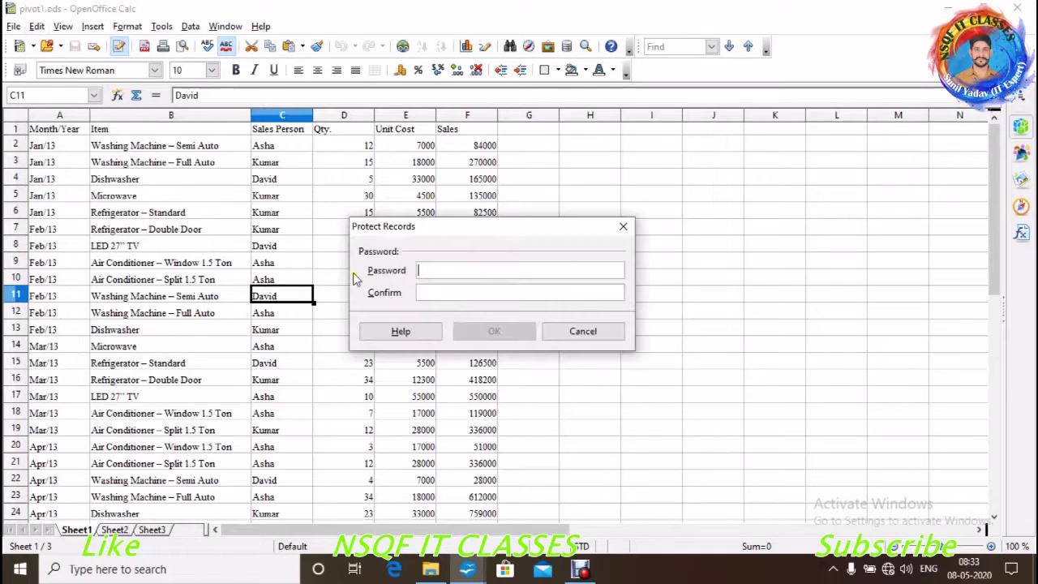
type("*")
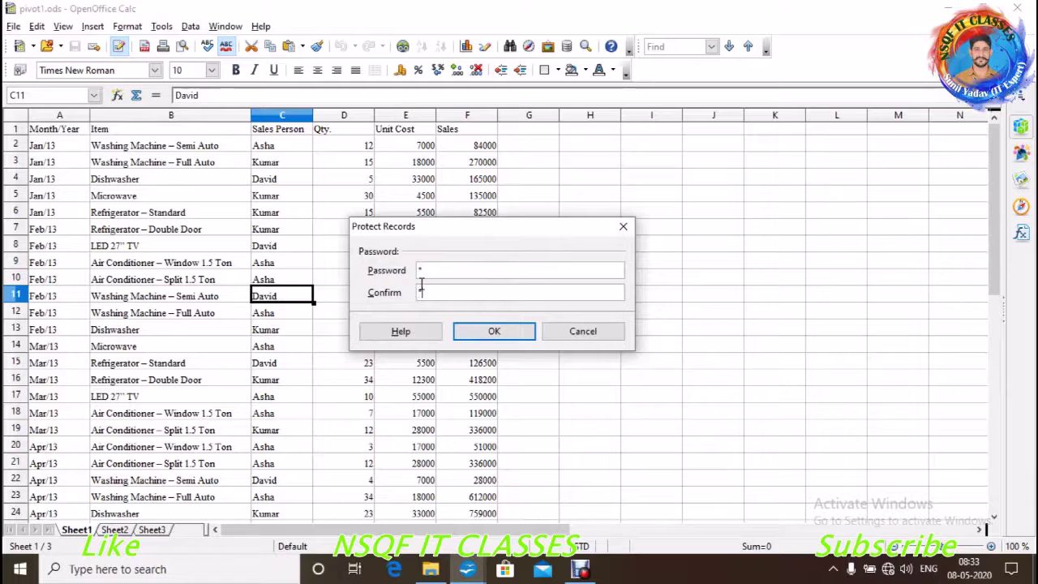
left_click(493, 333)
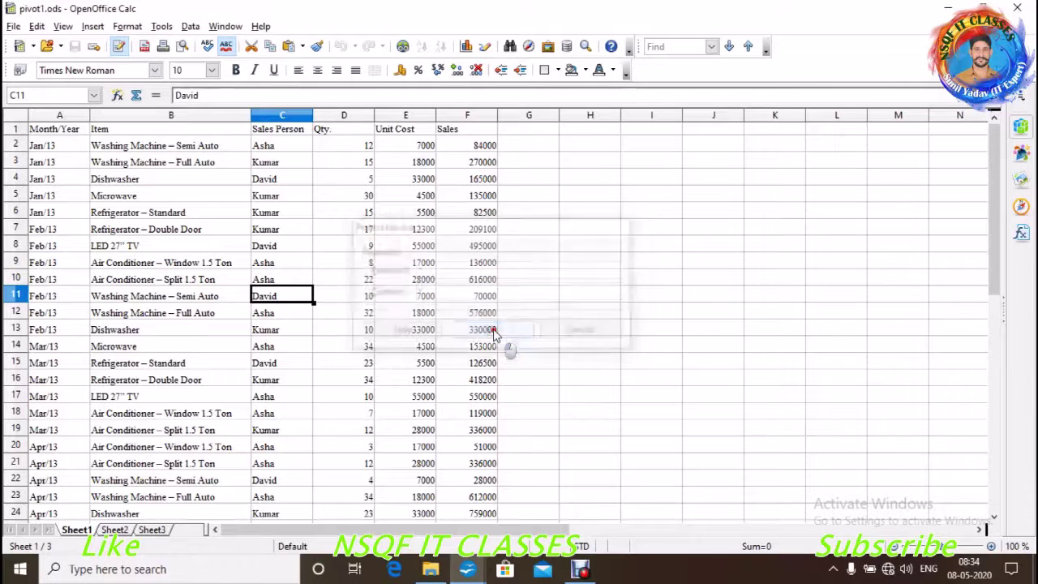
left_click(357, 276)
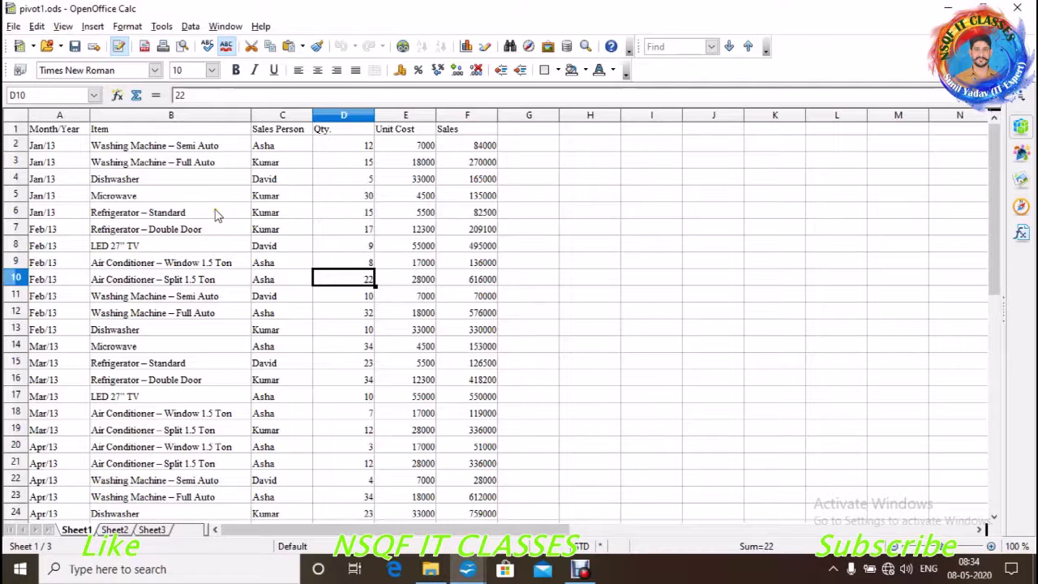
Step: Shorten B6's item name from 'Refrigerator – Standard' to 'Refrigerator'
left_click(216, 215)
double_click(215, 214)
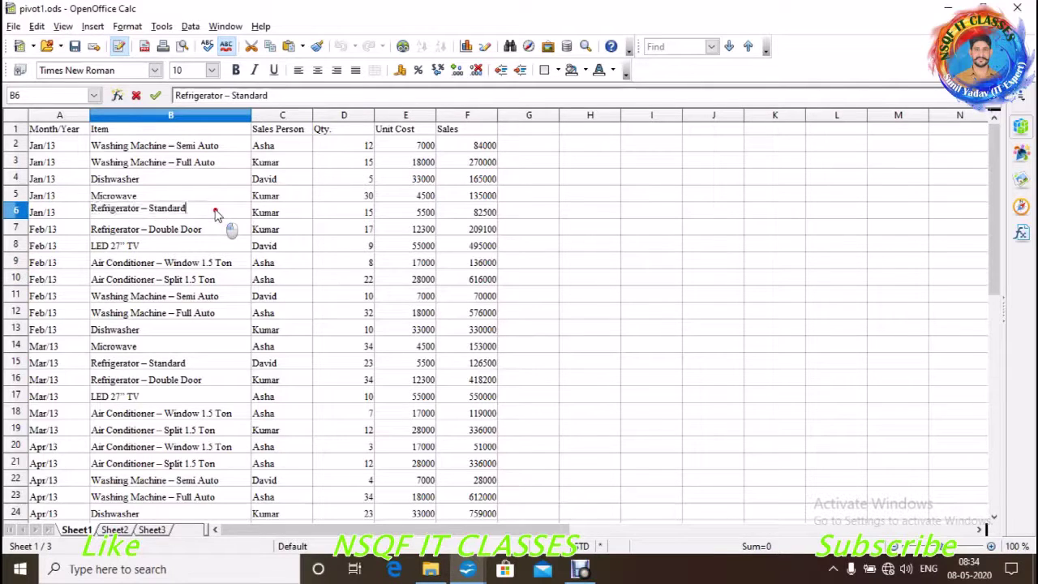
triple_click(215, 214)
left_click(216, 214)
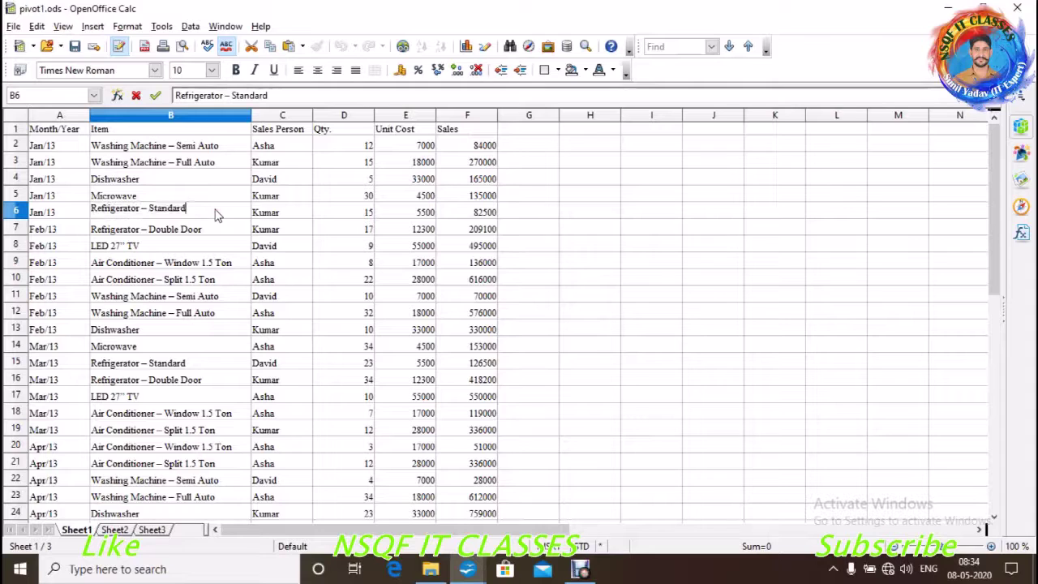
key("BackSpace")
key("BackSpace")
key("BackSpace")
key("BackSpace")
key("BackSpace")
key("BackSpace")
key("BackSpace")
key("BackSpace")
key("BackSpace")
key("BackSpace")
key("BackSpace")
key("Return")
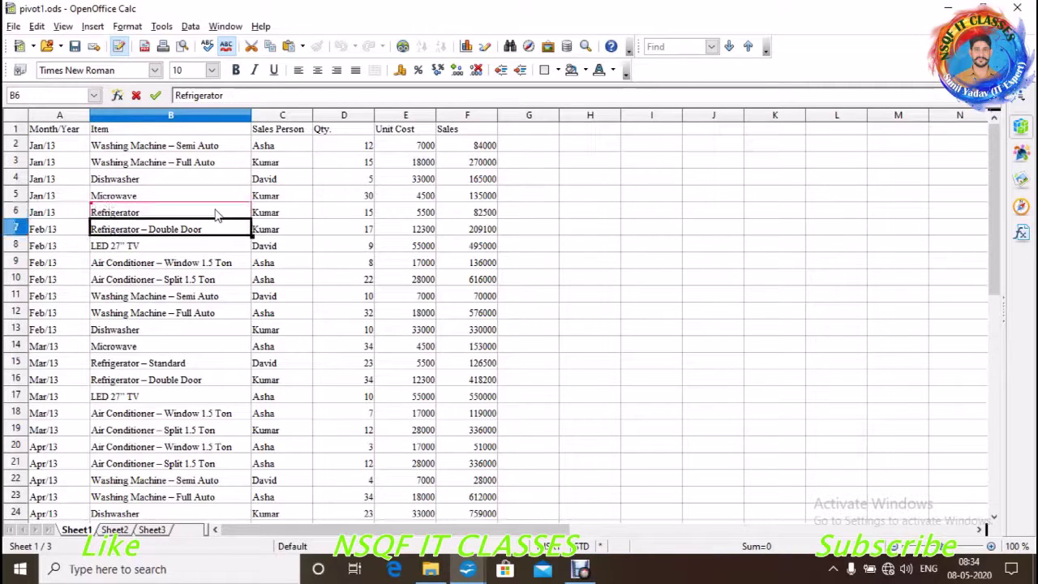
left_click(367, 279)
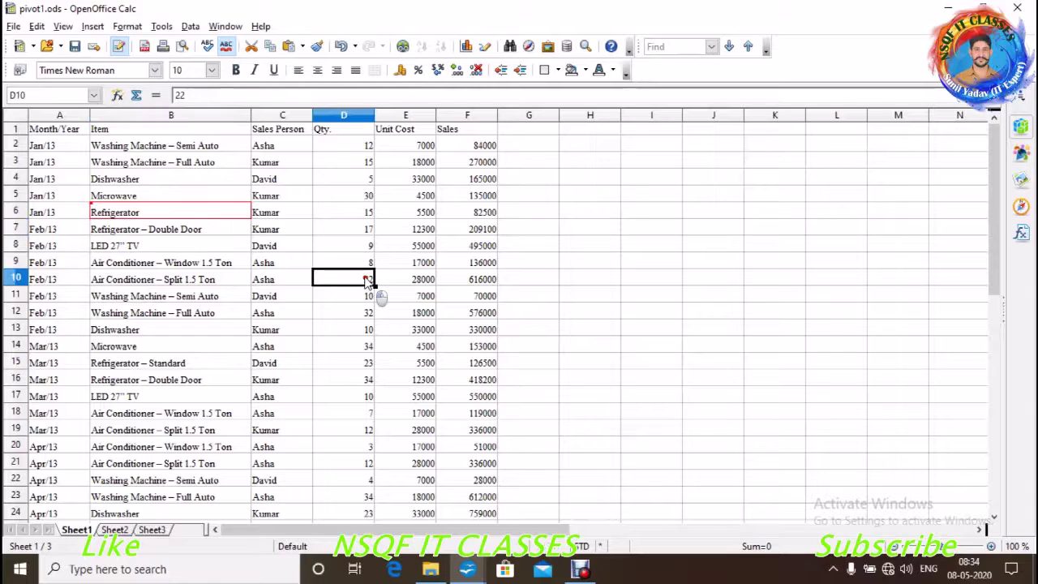
left_click(195, 214)
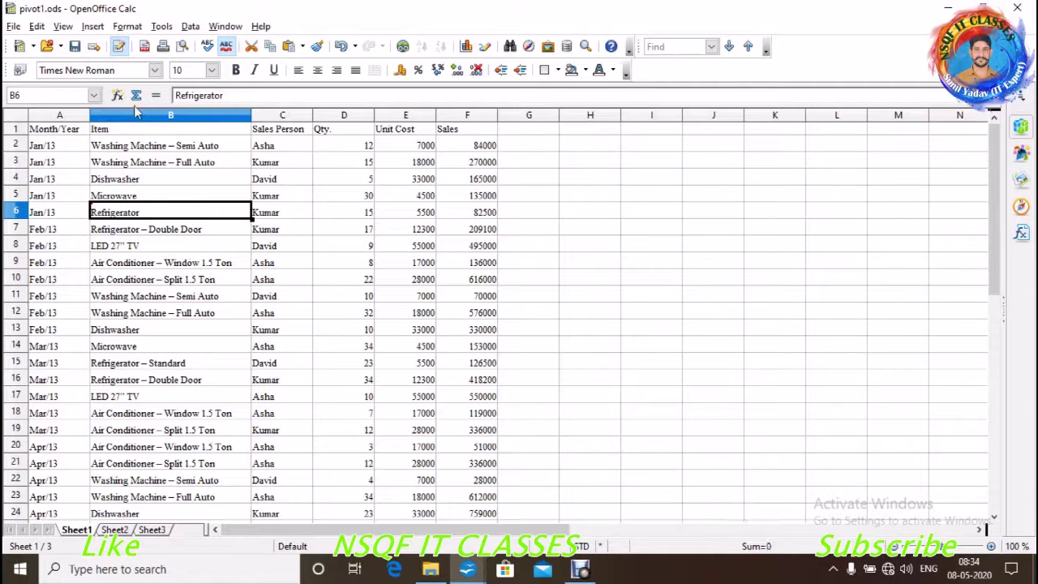
left_click(217, 266)
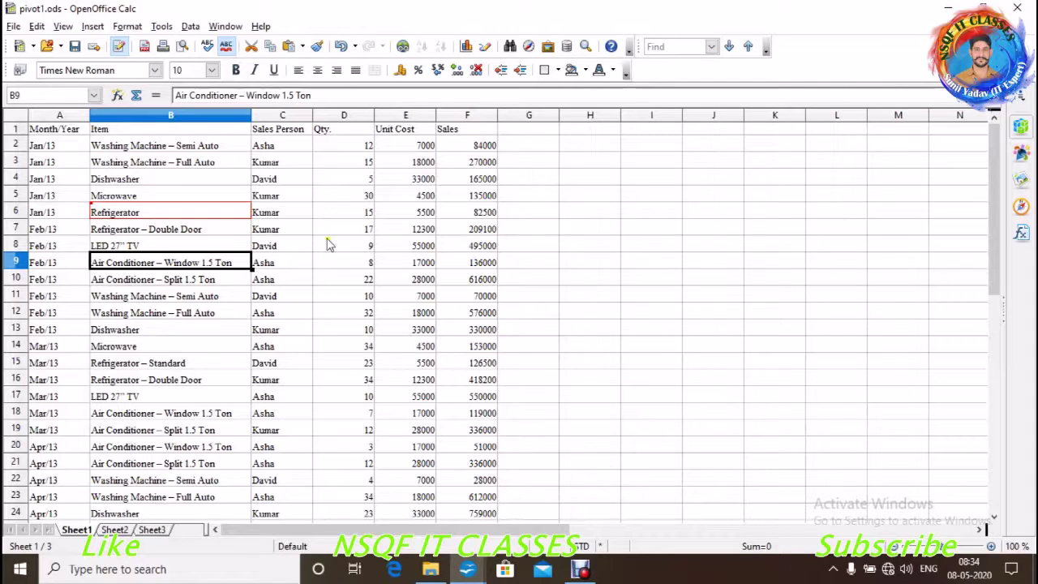
Step: Set D10 to 32 and D20 to 6, abandoning the 90000 edit in F19
left_click(350, 284)
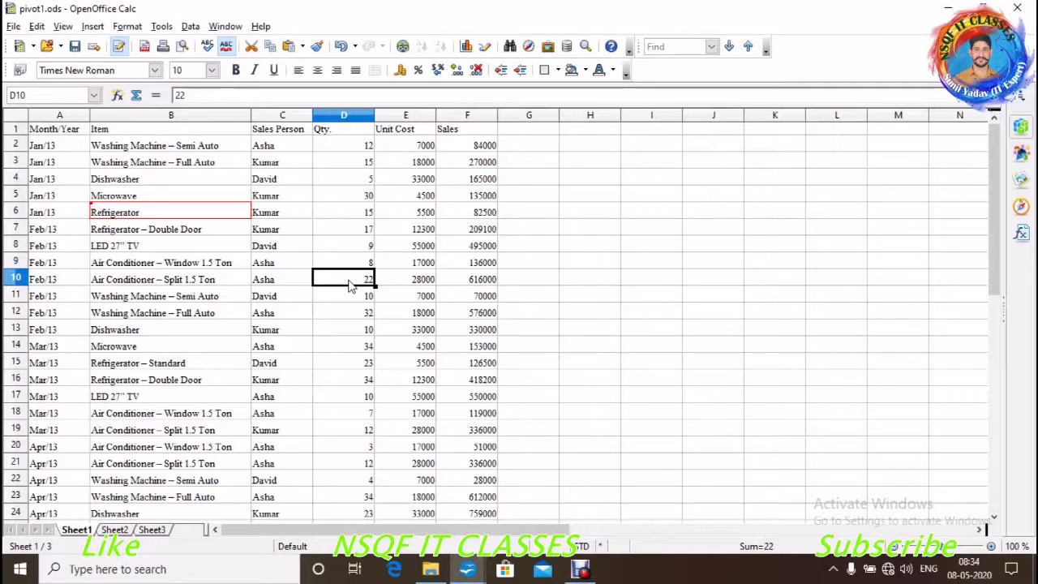
type("32")
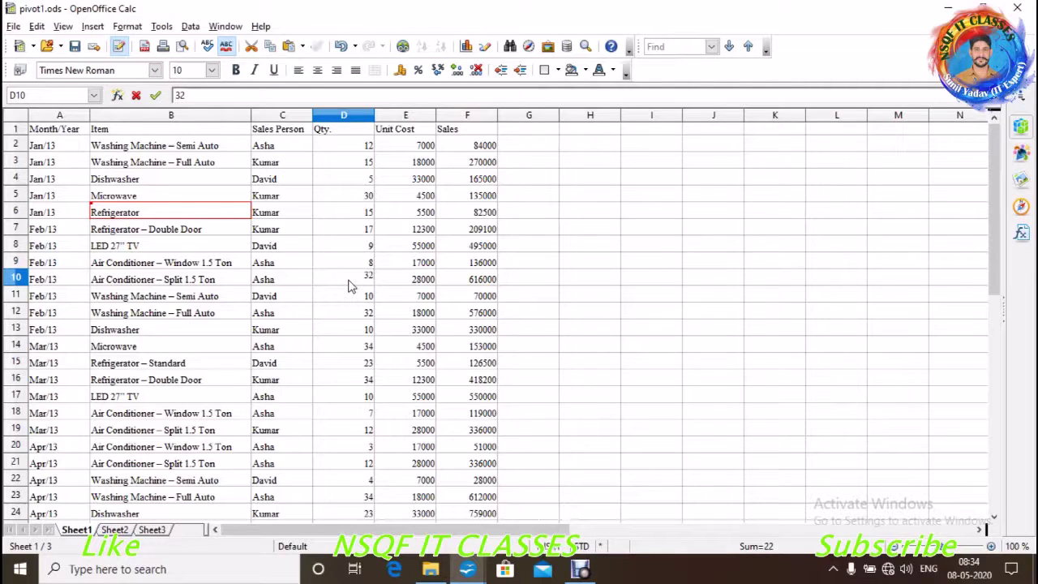
key("Return")
left_click(448, 432)
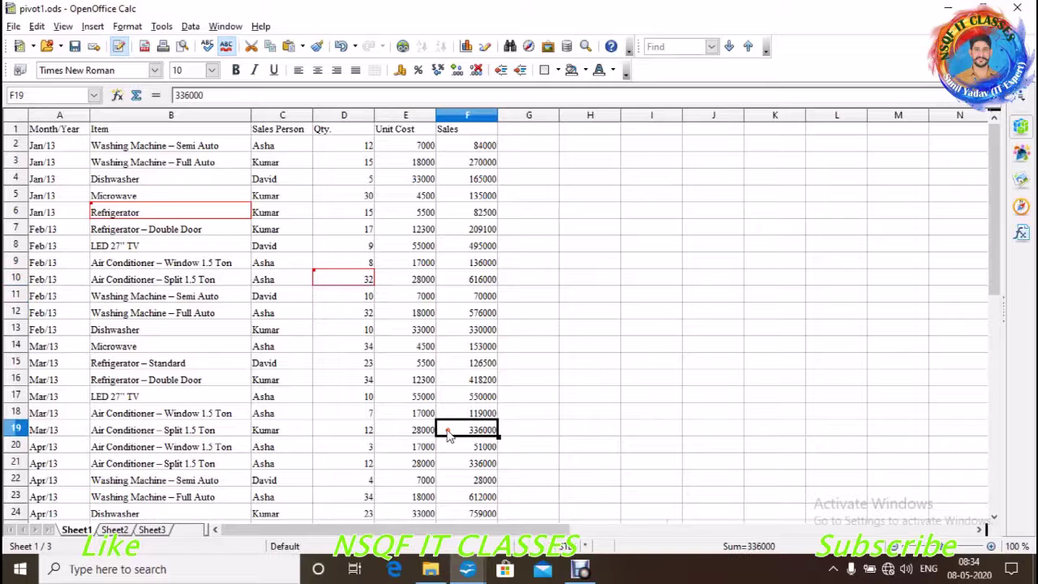
type("900")
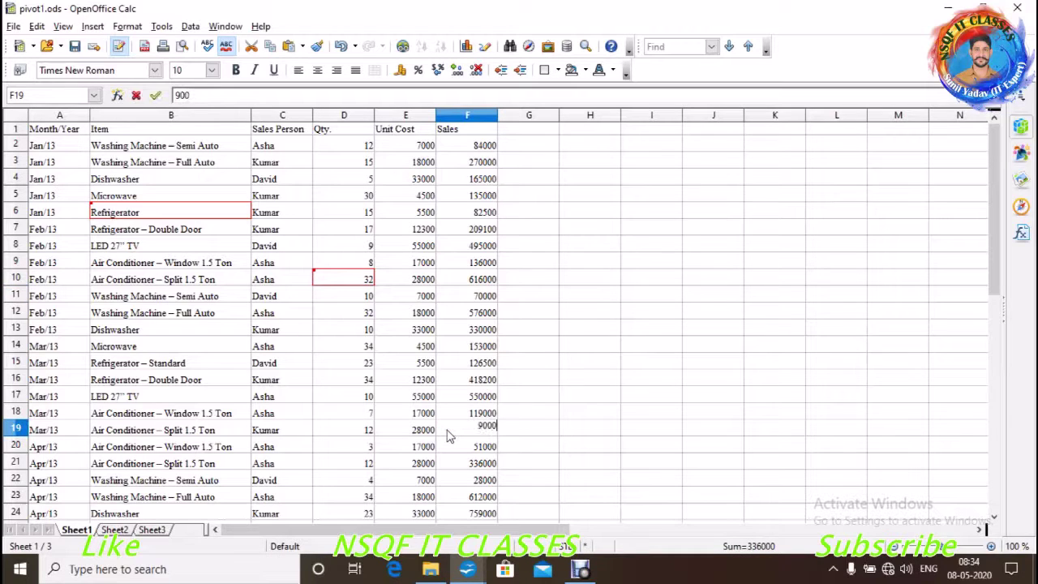
type("00")
key("Escape")
key("Down")
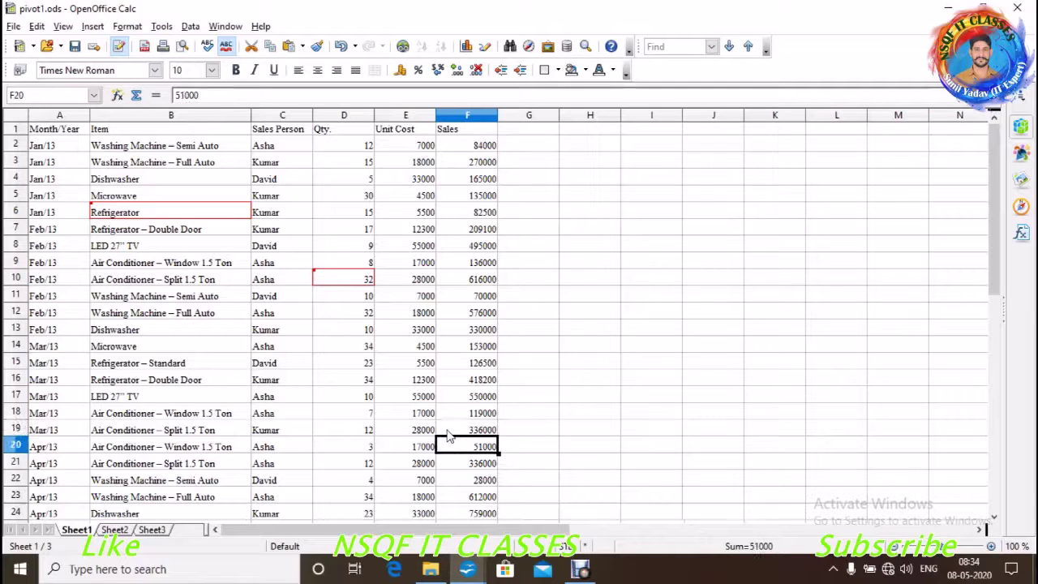
key("Left")
key("Left")
type("6")
key("Return")
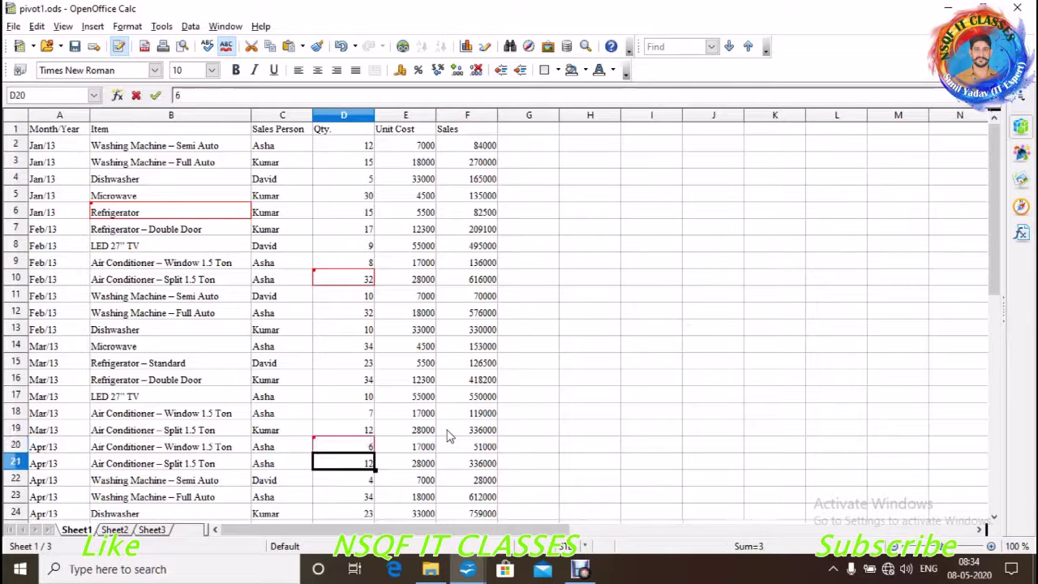
left_click(166, 371)
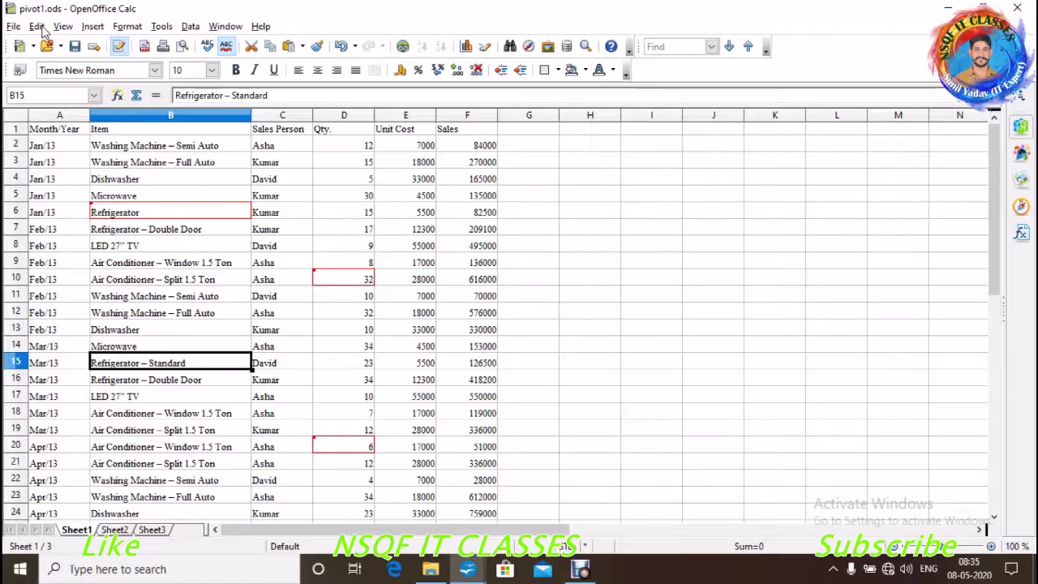
Step: Replace the first name in Tools > Options > User Data with a second author's name
left_click(162, 27)
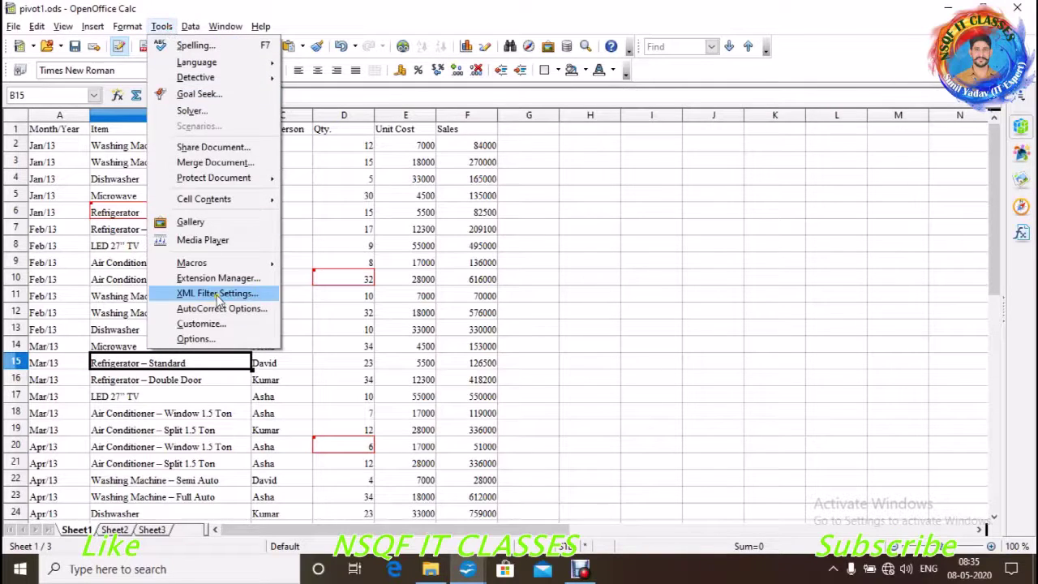
left_click(207, 340)
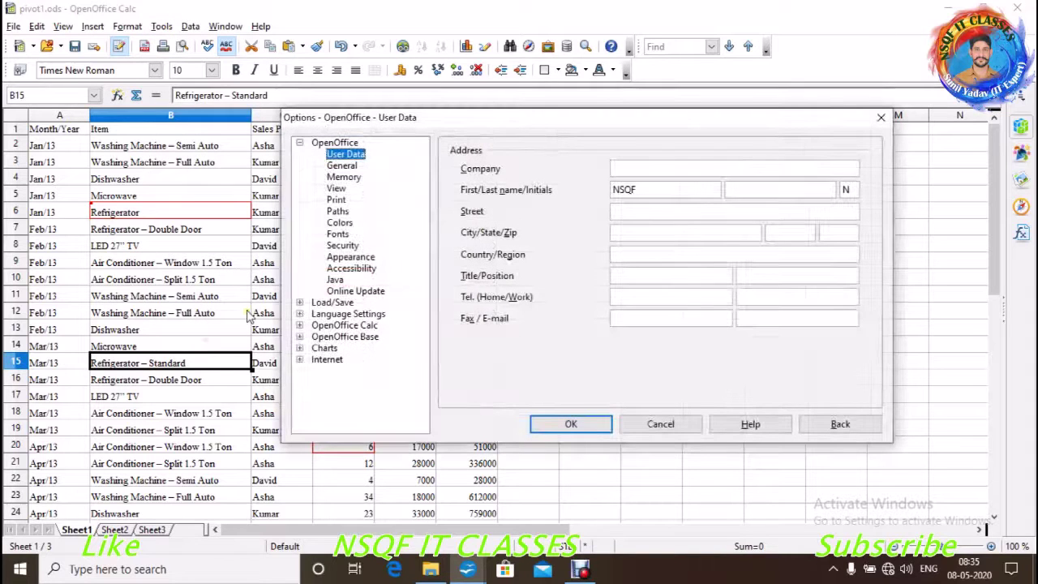
left_click(650, 190)
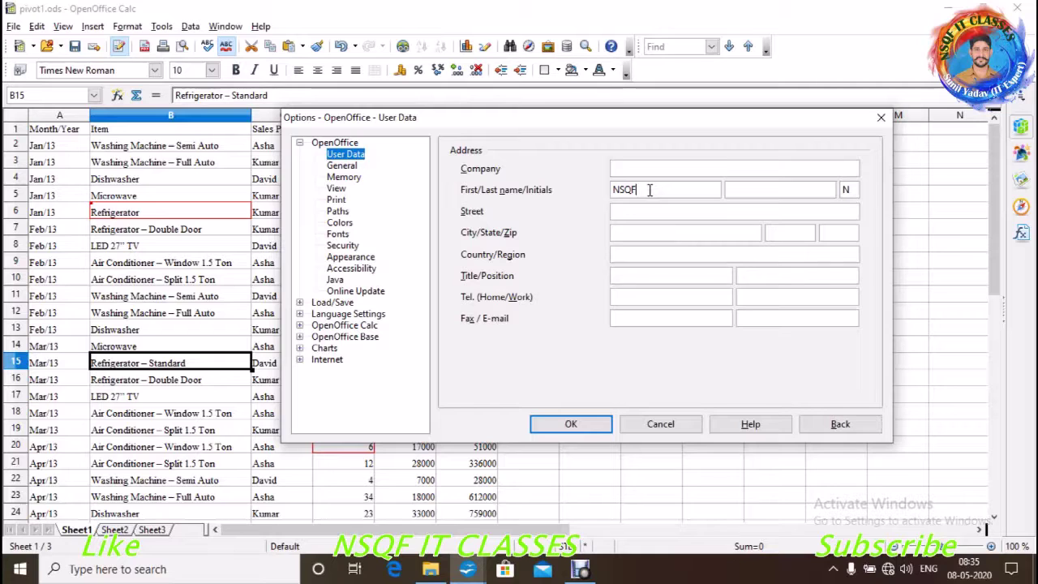
key("BackSpace")
key("BackSpace")
key("BackSpace")
key("BackSpace")
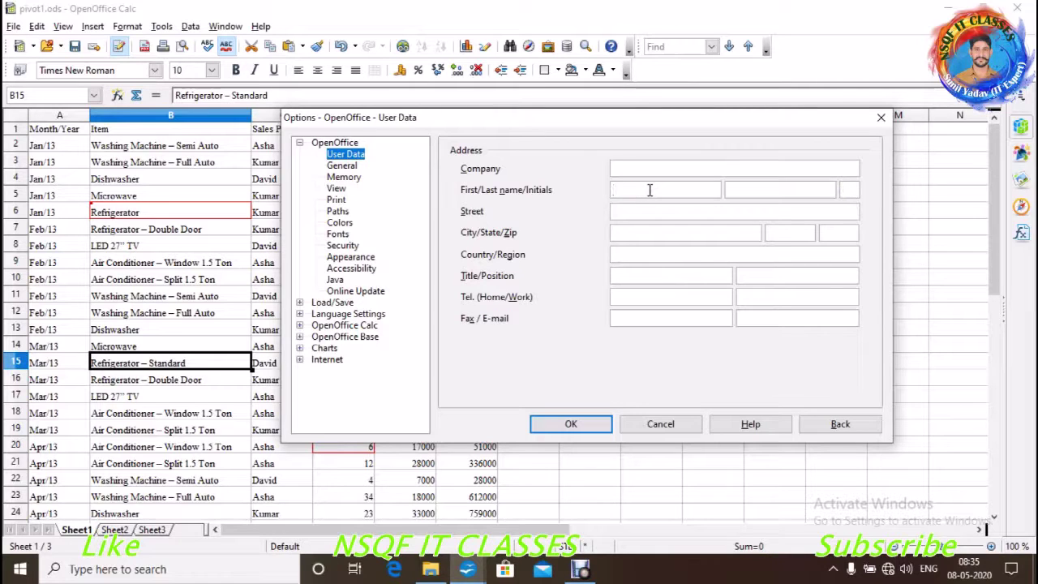
type("T")
key("Return")
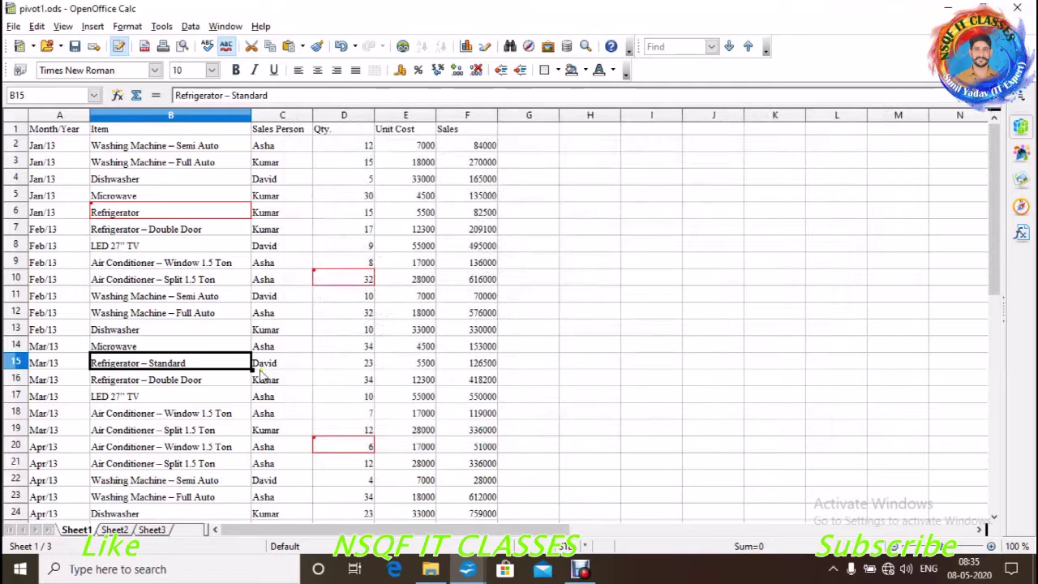
Step: Change D15's quantity to 6 and check its differently coloured change mark
left_click(364, 362)
type("6")
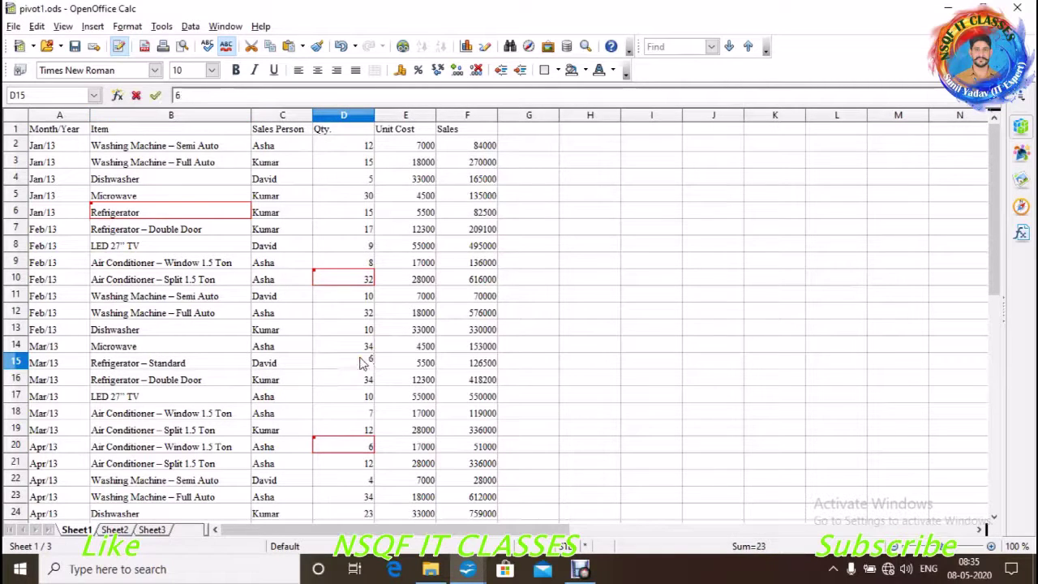
key("Return")
left_click(501, 444)
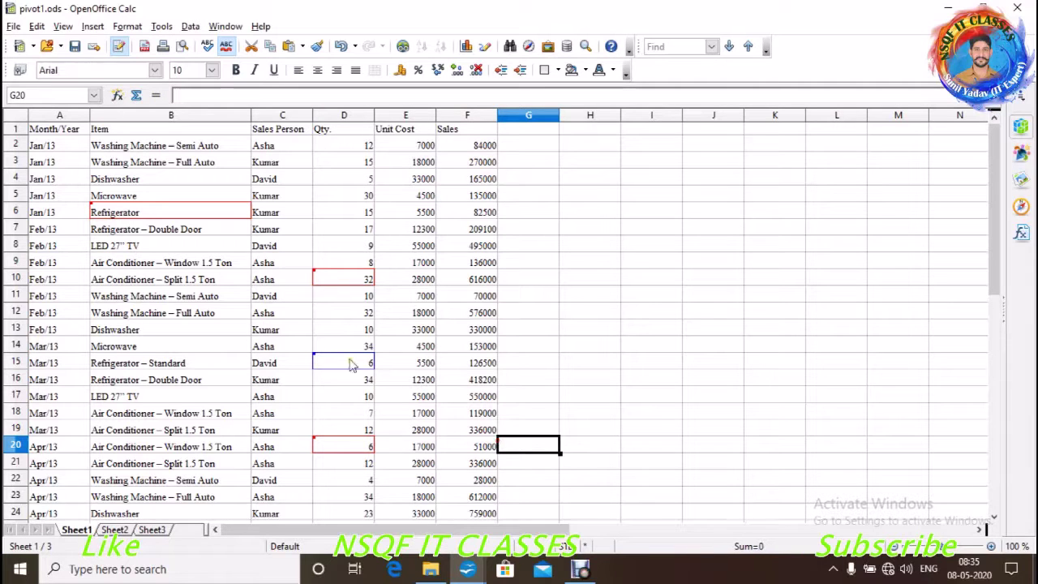
mouse_move(320, 362)
left_click(182, 296)
left_click(426, 296)
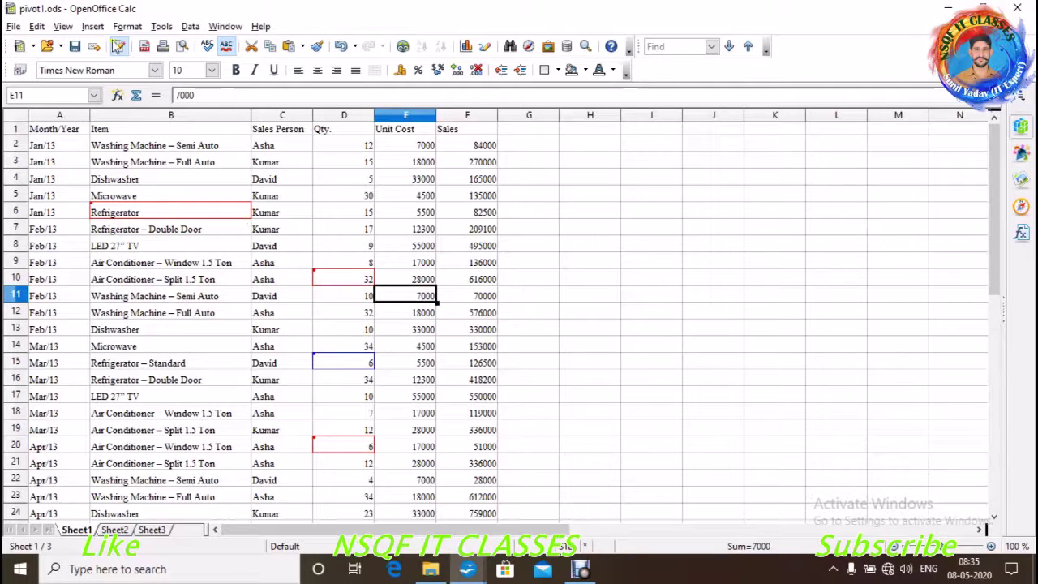
Step: Reopen the User Data options to verify the current author, then close with OK
left_click(162, 26)
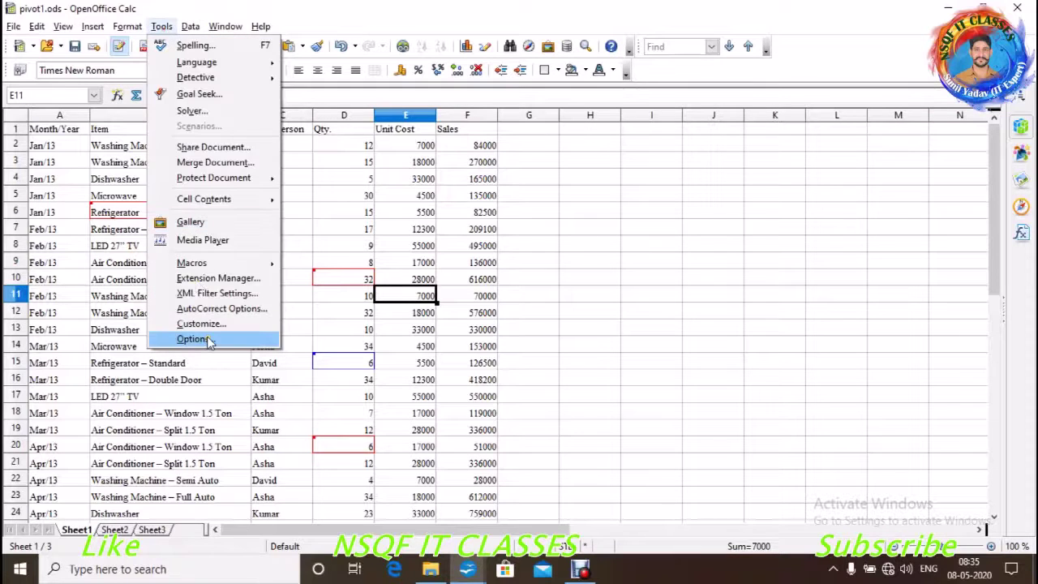
left_click(208, 343)
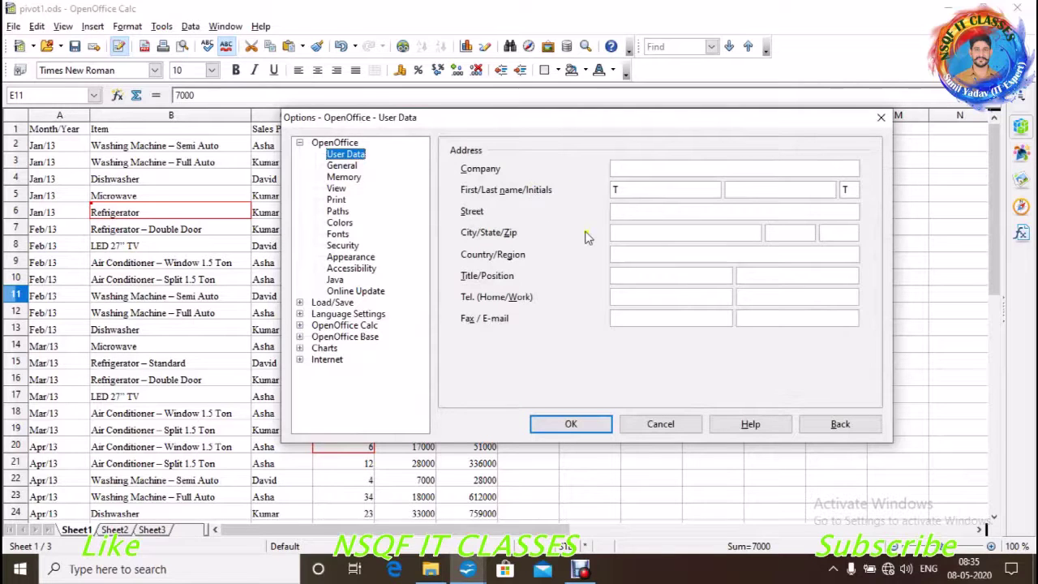
left_click(600, 424)
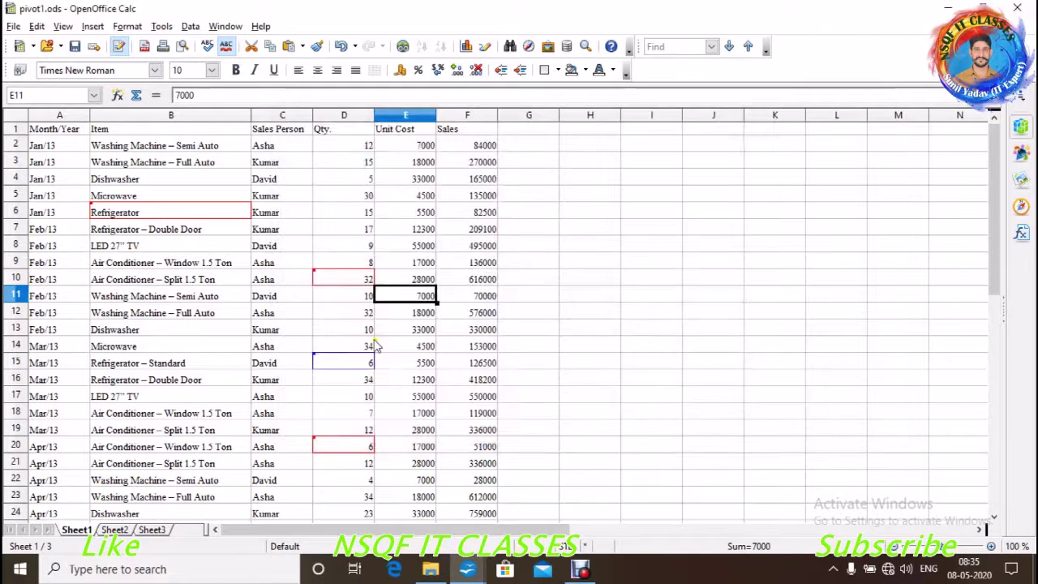
left_click_drag(405, 296, 377, 344)
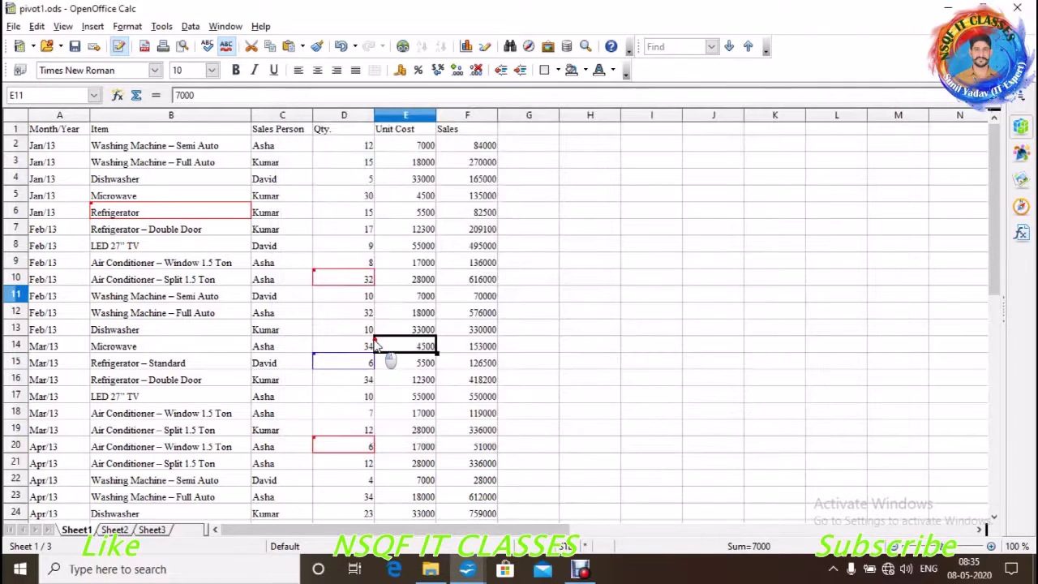
Step: In Show Changes, try the Author filter, uncheck it again, and Cancel the dialog
left_click(35, 26)
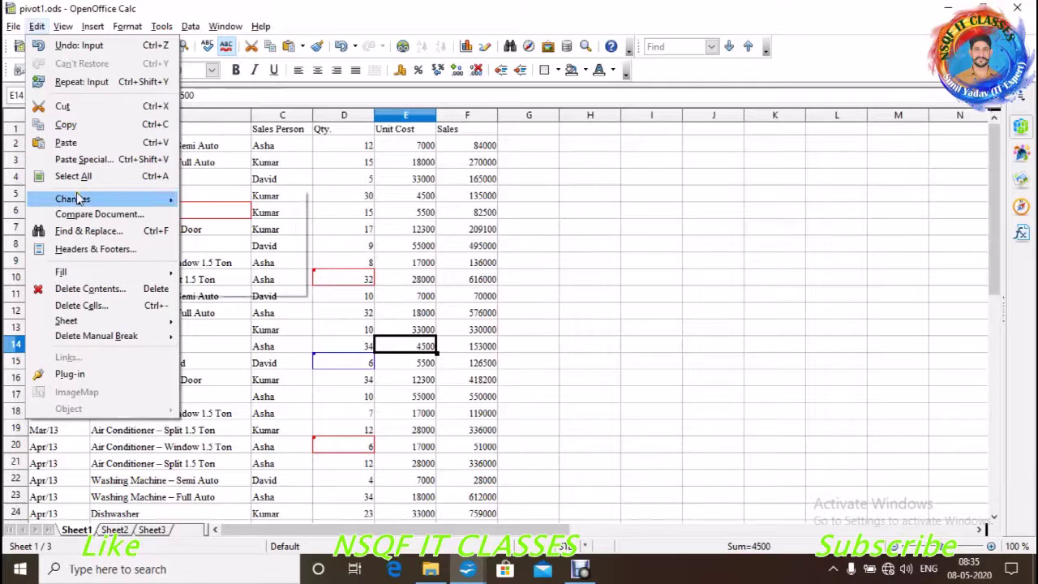
mouse_move(78, 188)
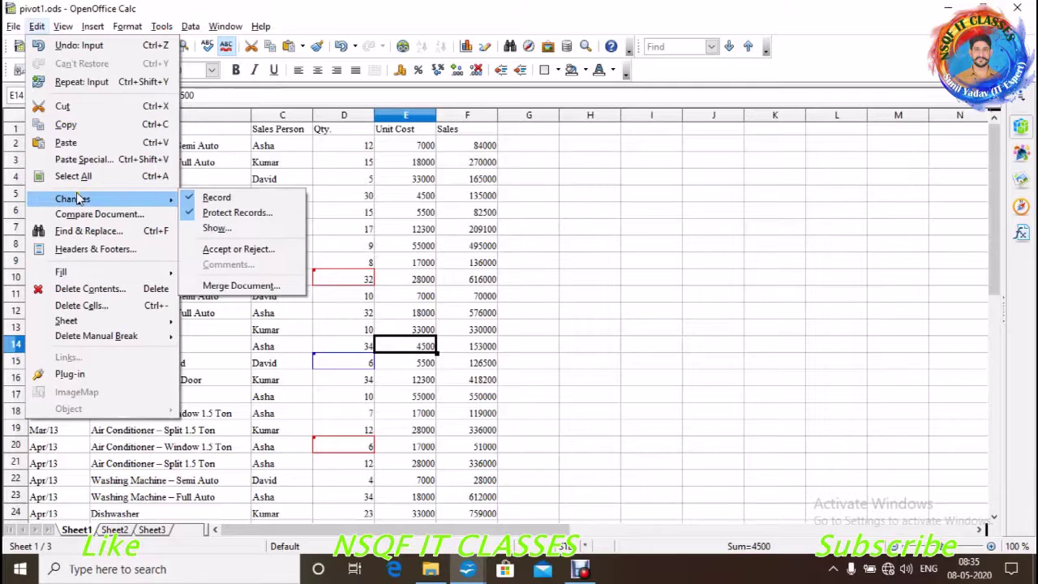
left_click(214, 228)
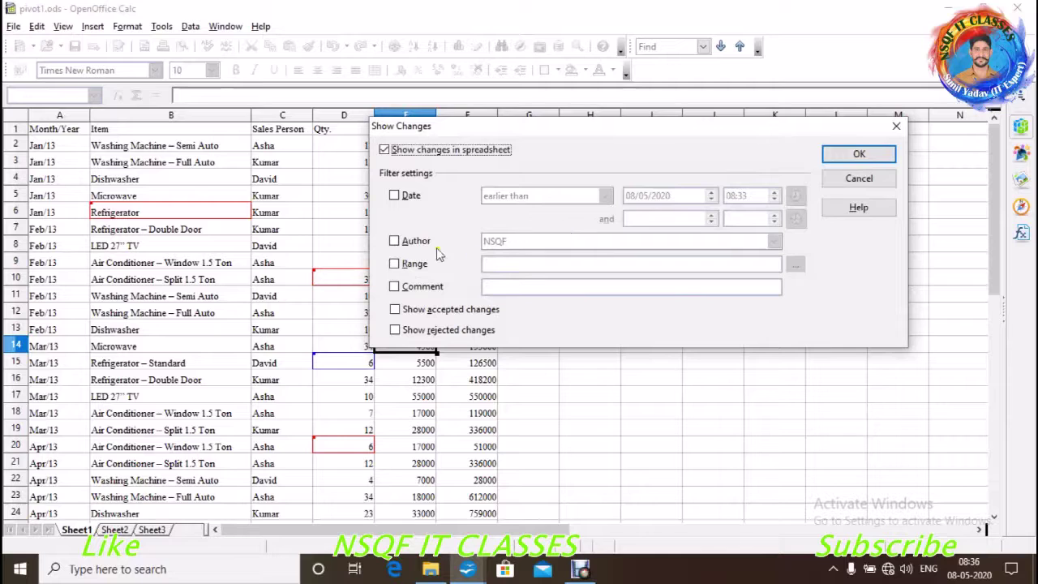
left_click(415, 242)
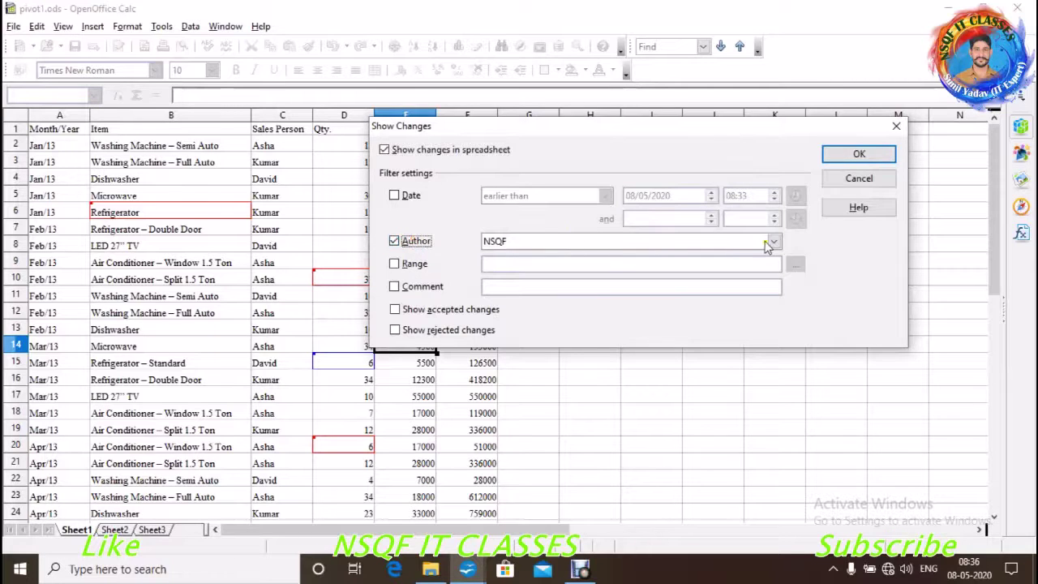
left_click(773, 242)
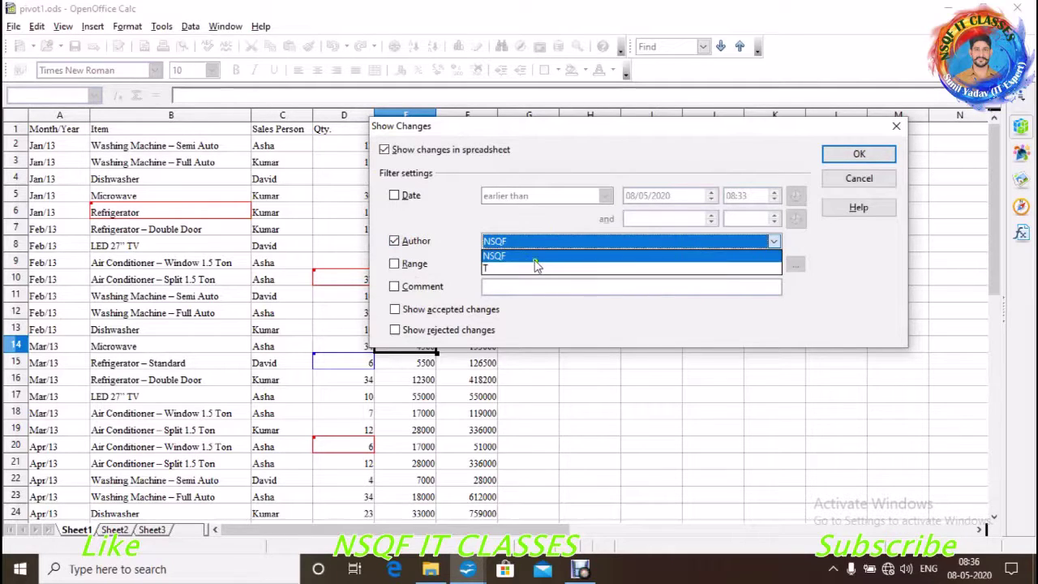
left_click(426, 244)
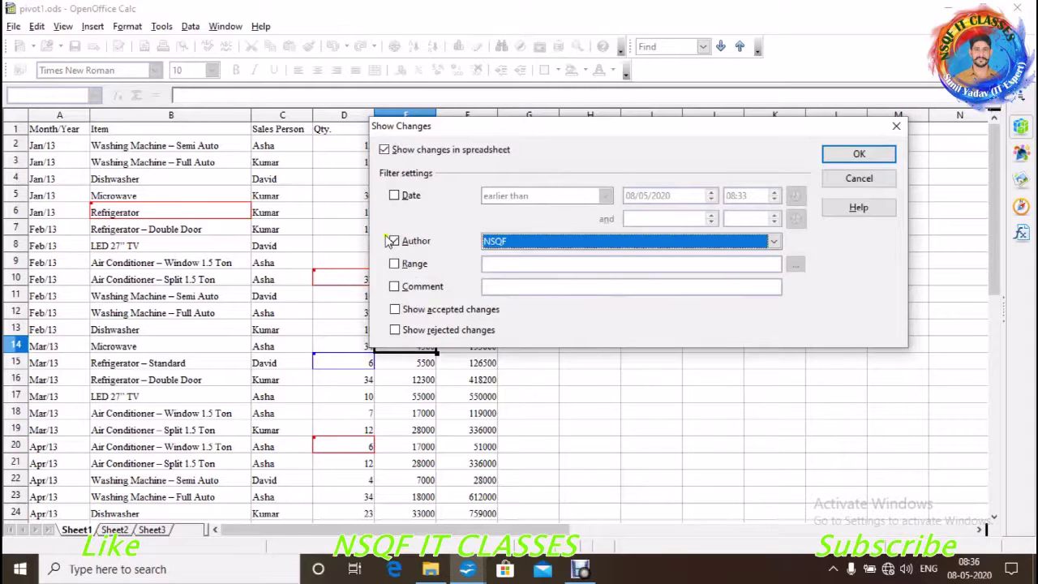
left_click(393, 241)
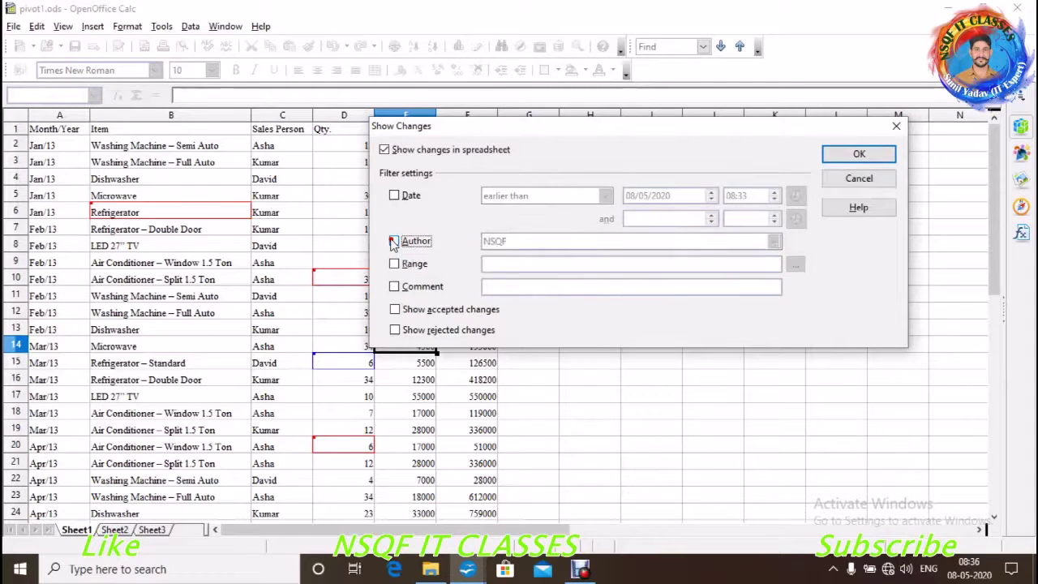
left_click(843, 180)
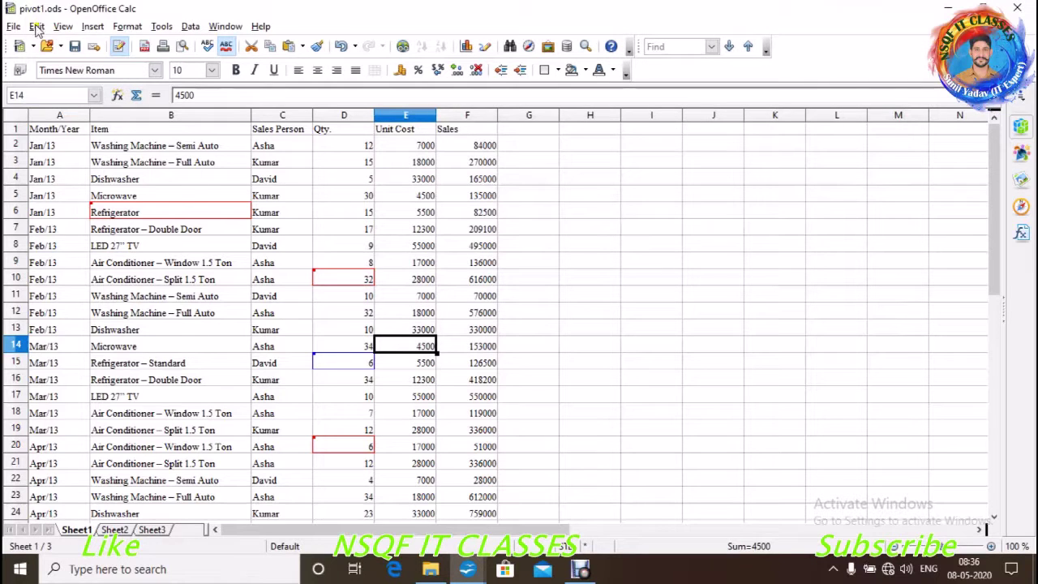
Step: Open the Accept or Reject Changes list and close it again
left_click(37, 27)
mouse_move(89, 206)
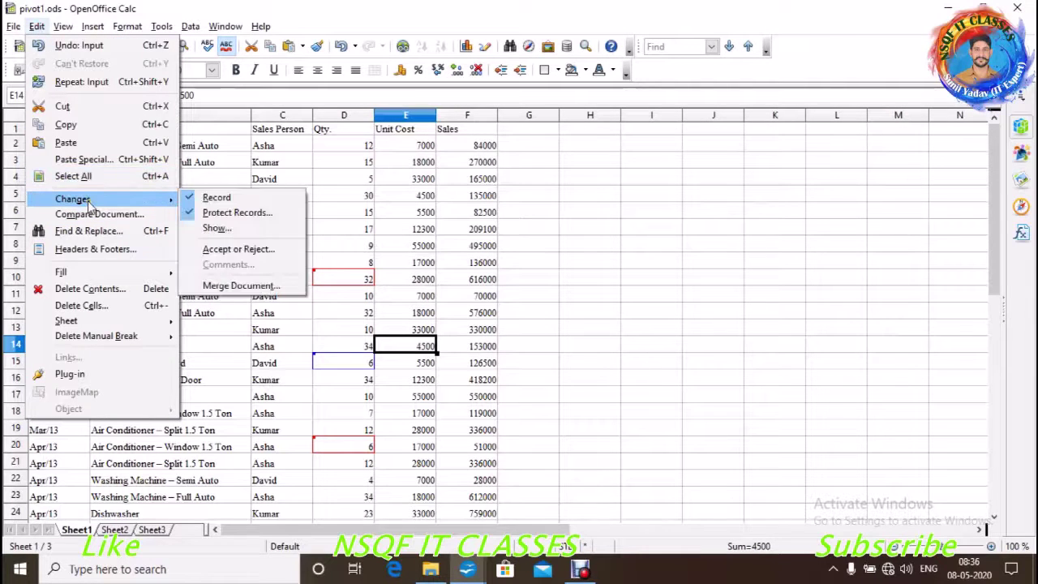
left_click(238, 251)
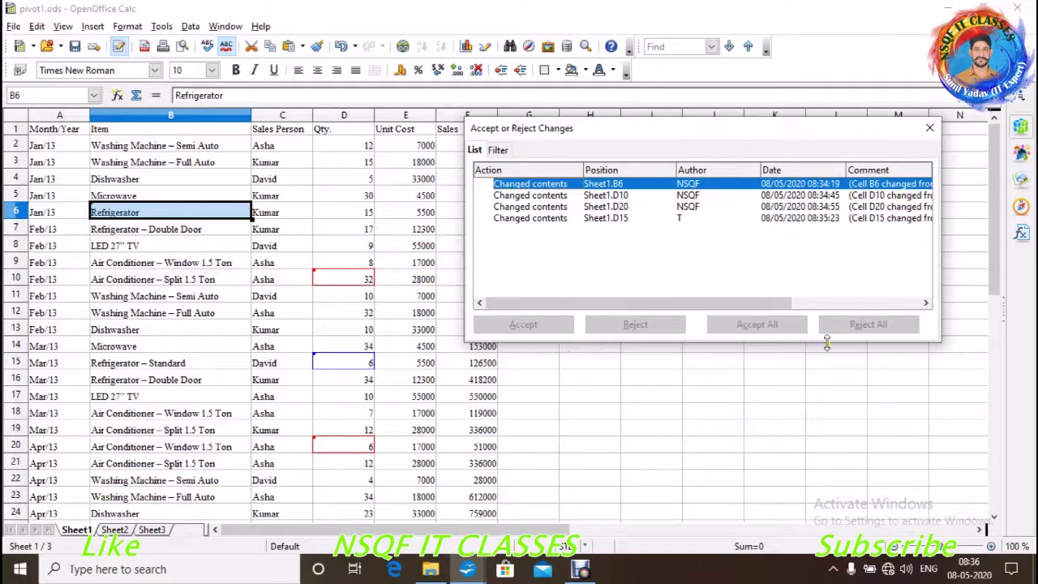
left_click(930, 128)
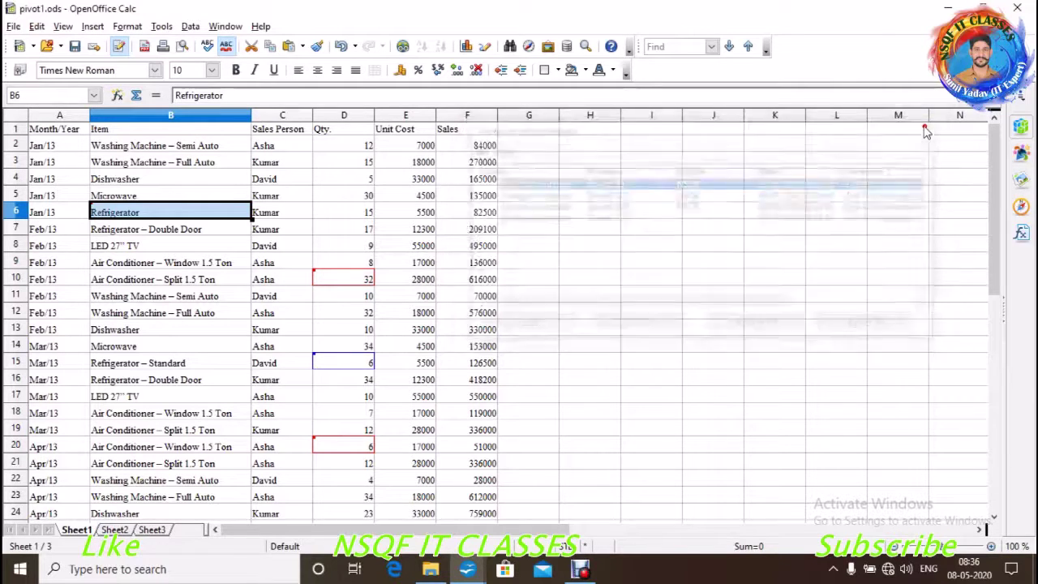
Step: Unprotect the change records via Edit > Changes > Protect Records by entering the password
left_click(37, 27)
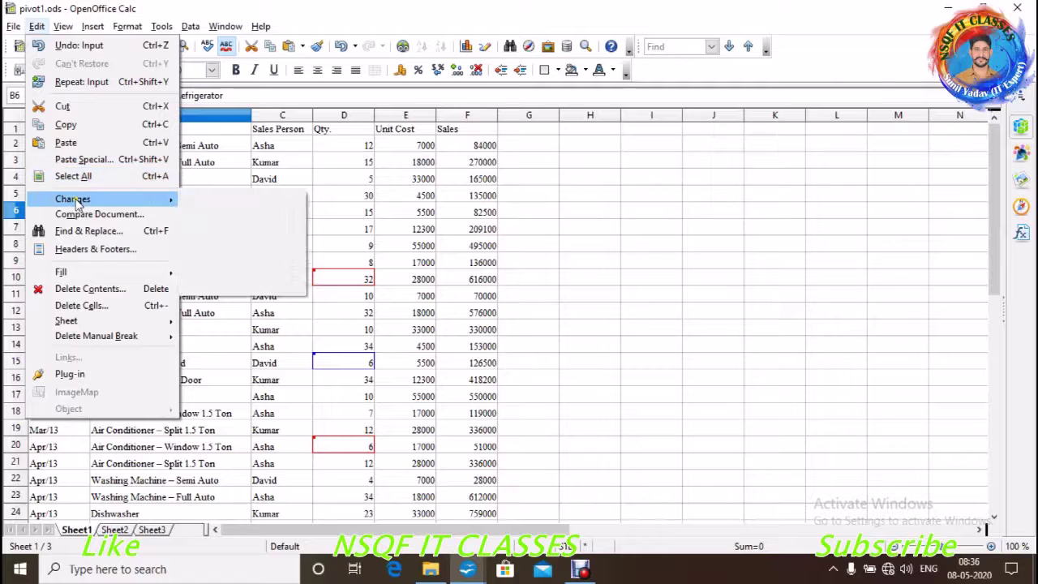
mouse_move(82, 199)
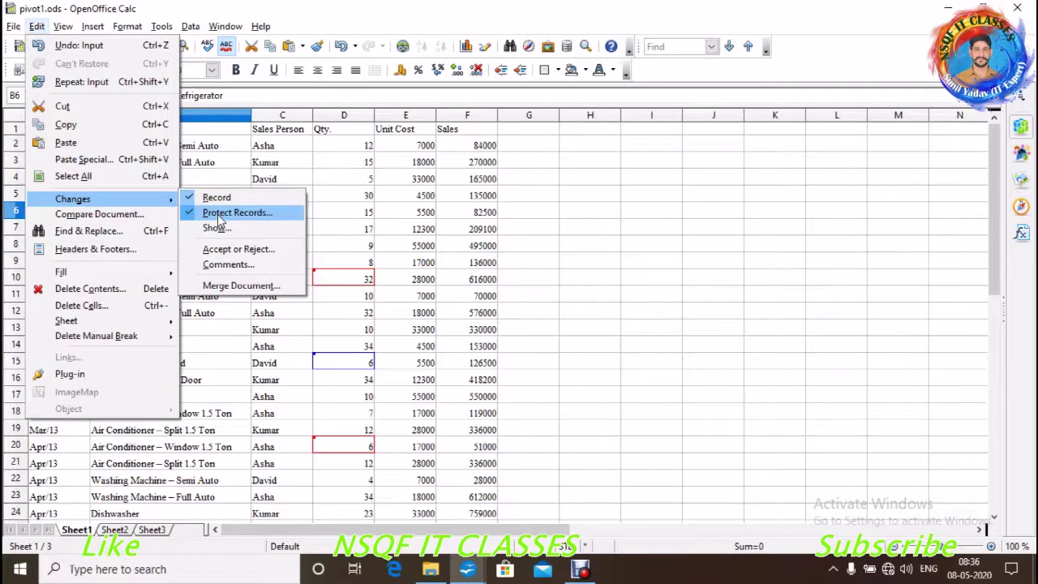
left_click(218, 216)
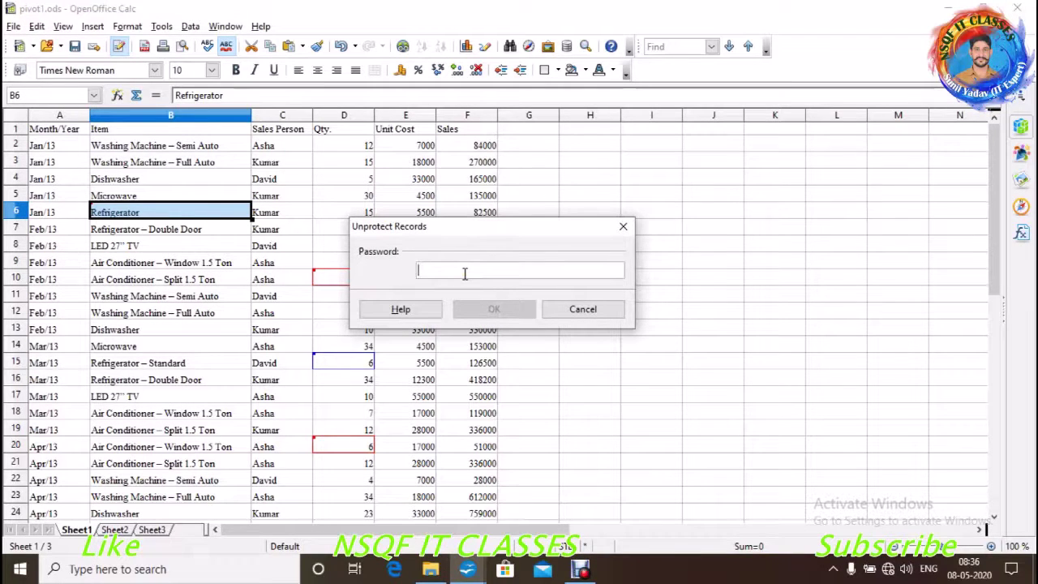
type("1")
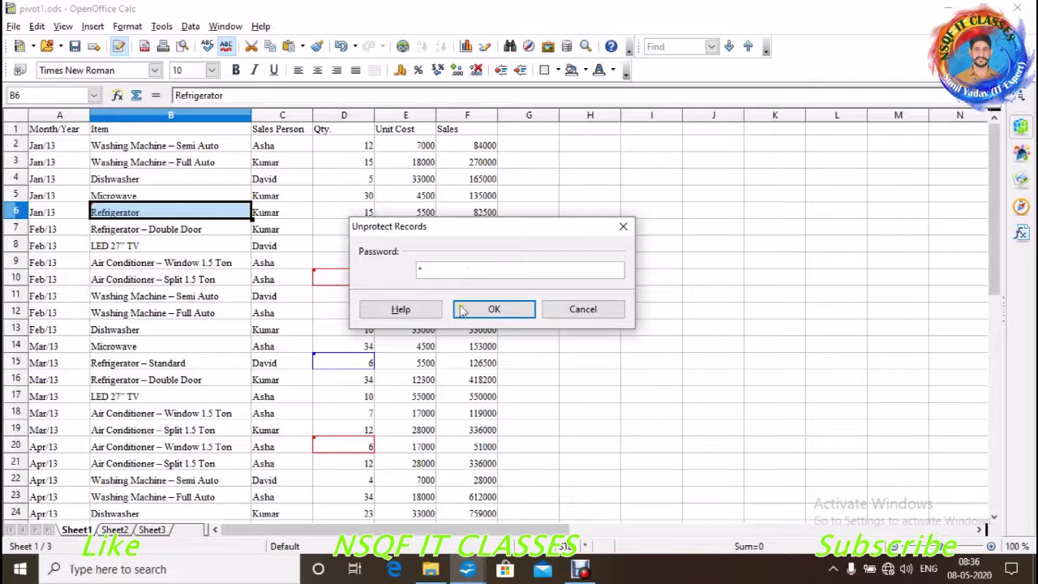
left_click(486, 310)
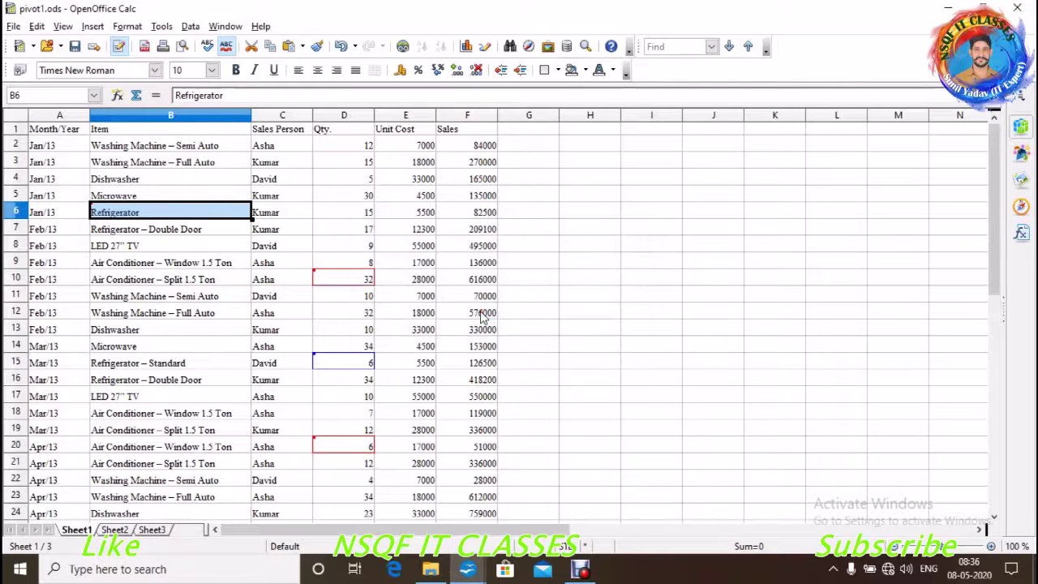
left_click(228, 327)
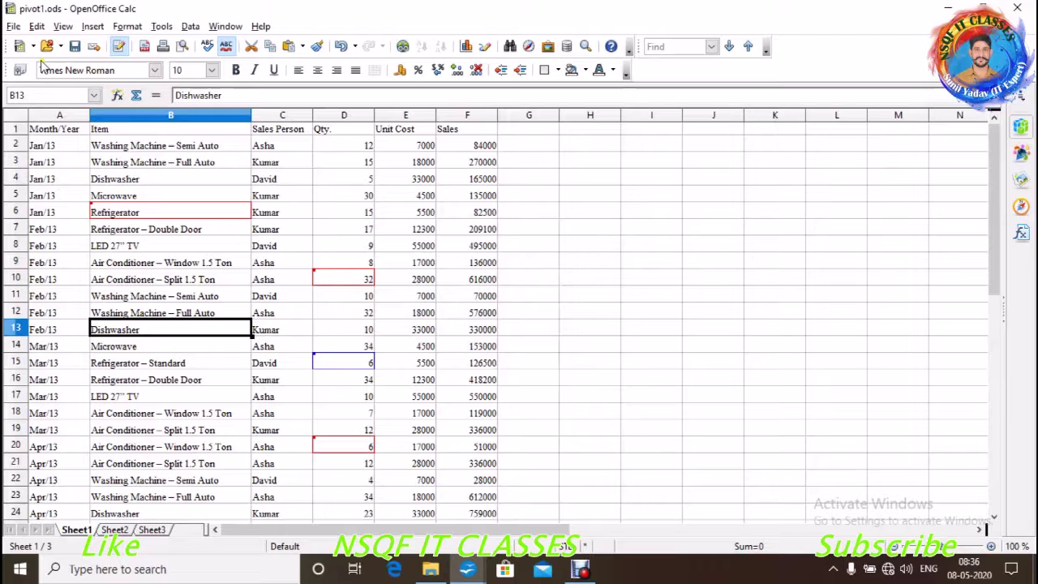
Step: Open the Accept or Reject Changes list at the B6 change
left_click(38, 27)
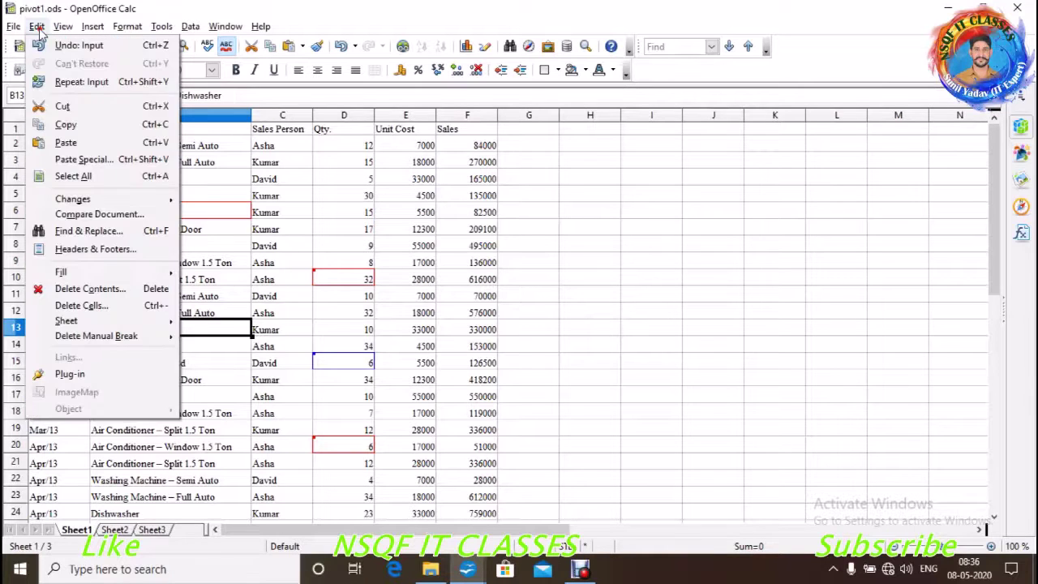
mouse_move(81, 199)
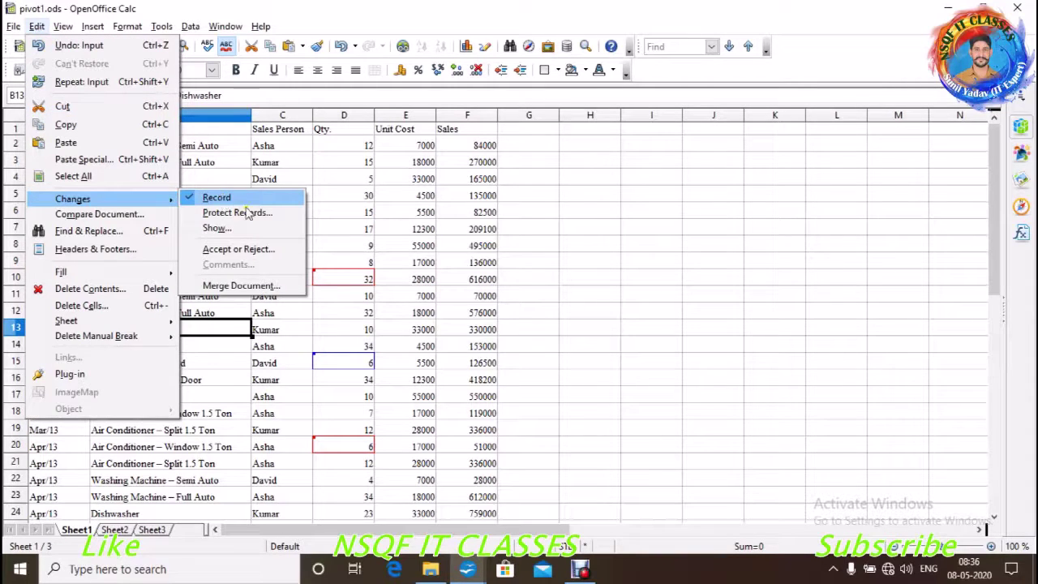
left_click(244, 249)
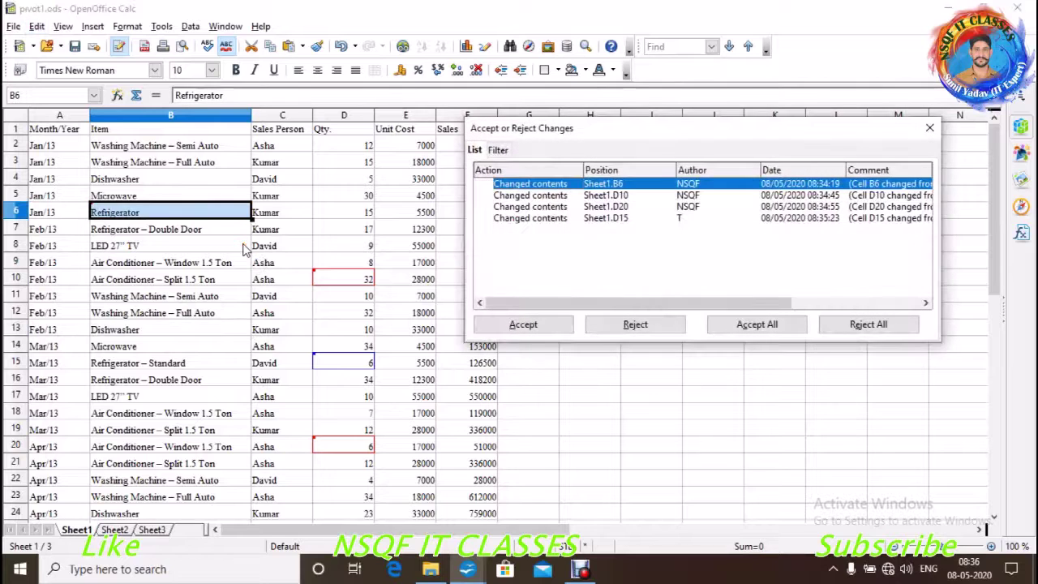
left_click_drag(244, 249, 606, 268)
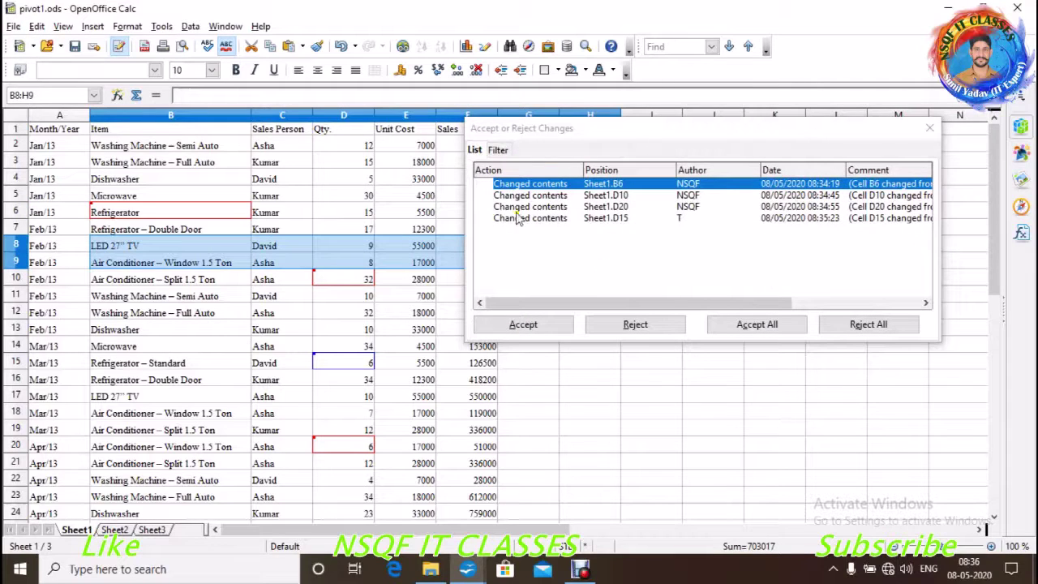
left_click(693, 184)
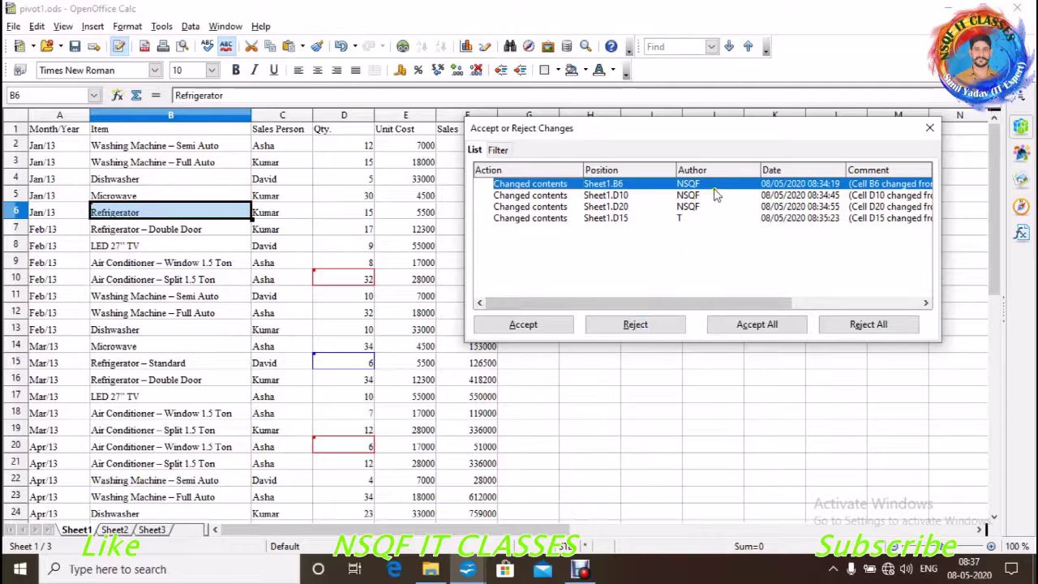
Step: Accept the B6 and D15 changes, reject D10 and D20, review both groups, then close
left_click(533, 326)
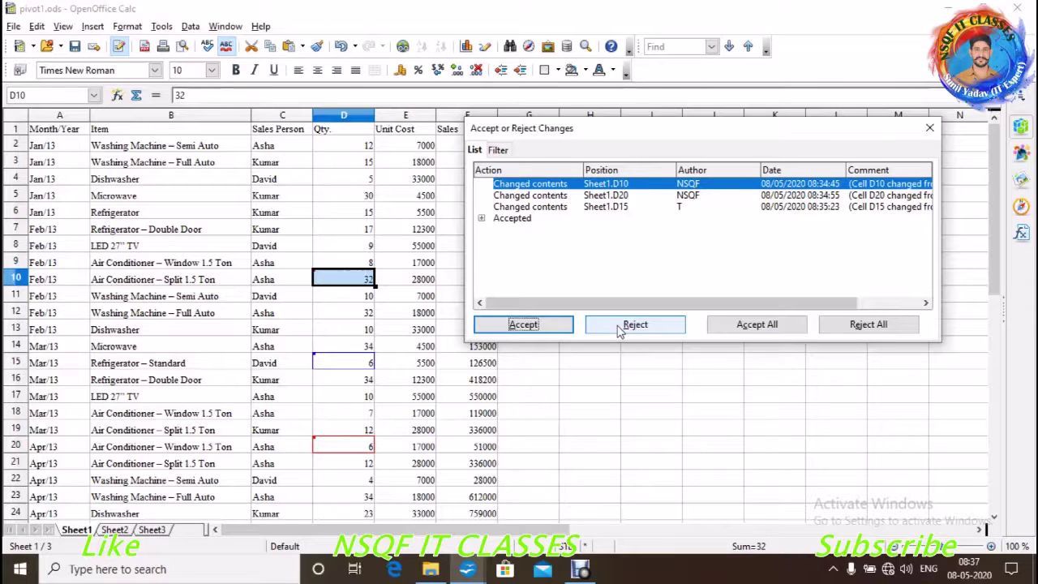
left_click(619, 328)
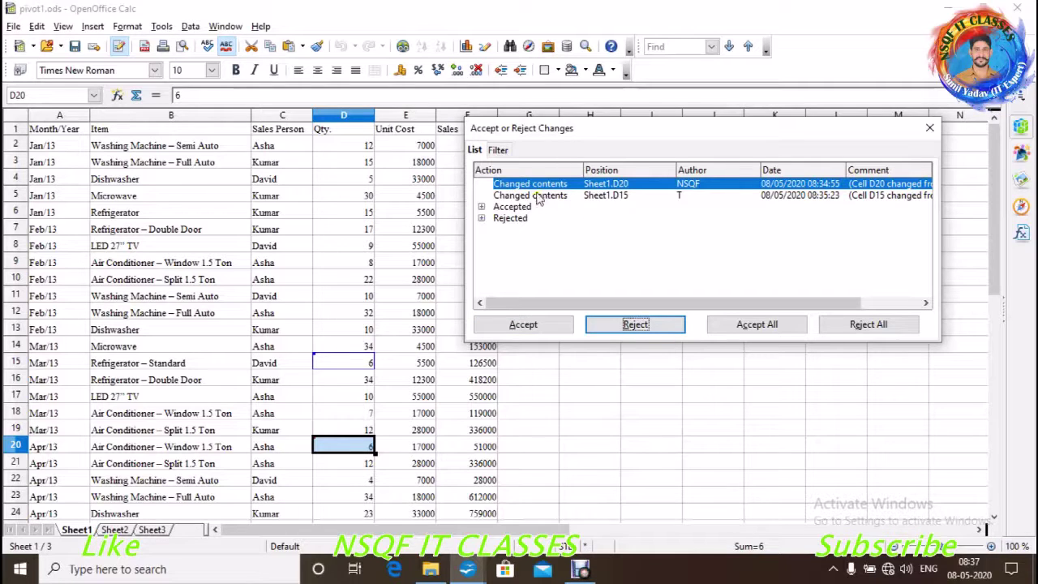
left_click(635, 325)
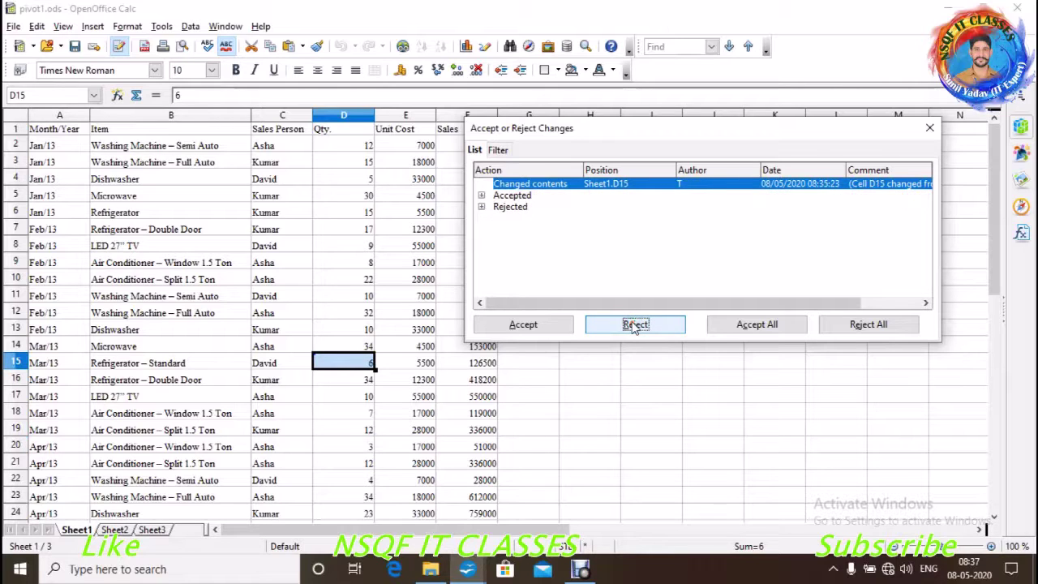
left_click(533, 326)
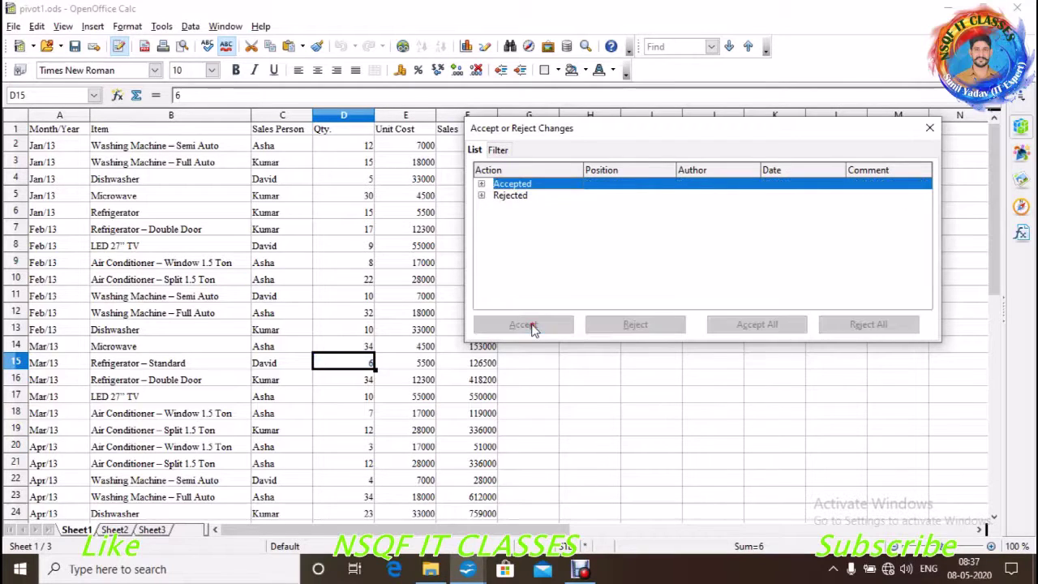
left_click(481, 184)
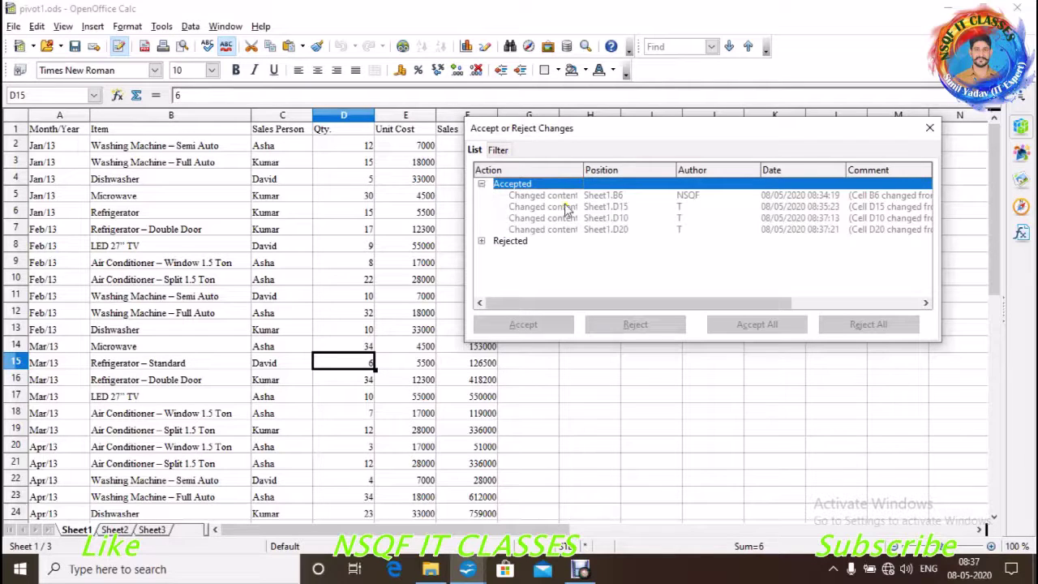
left_click(481, 242)
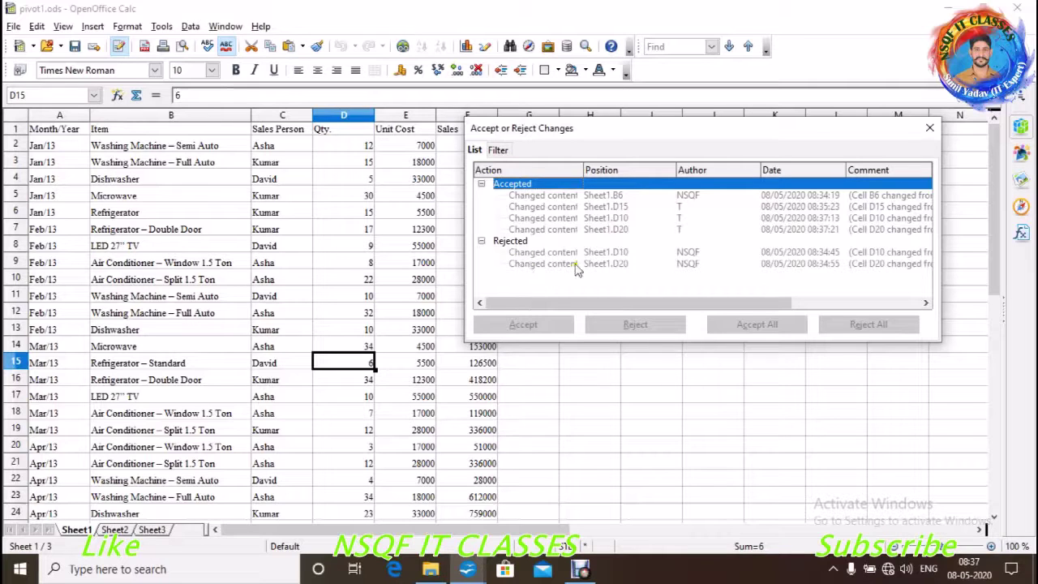
left_click(929, 128)
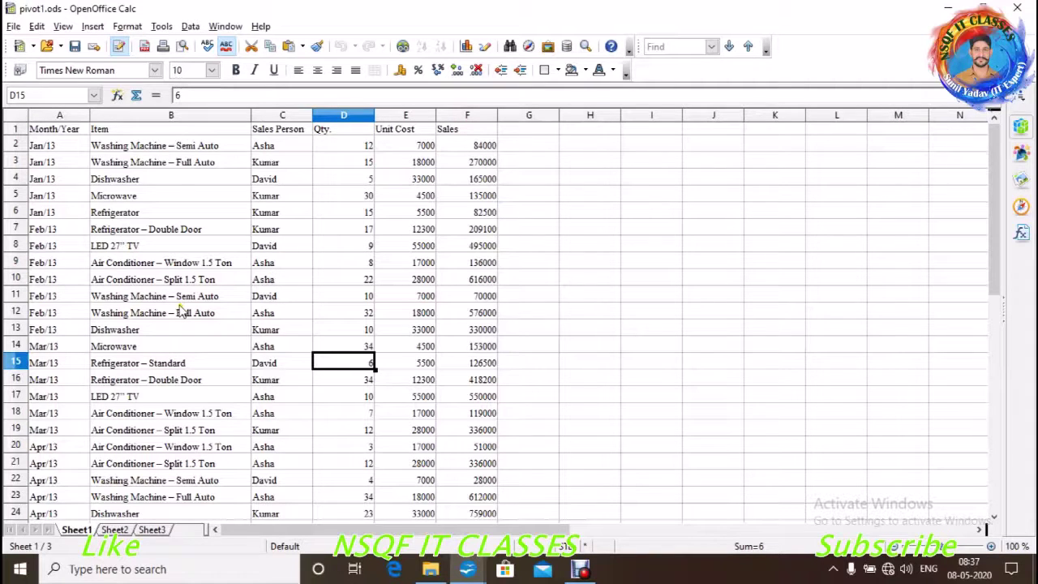
left_click(227, 266)
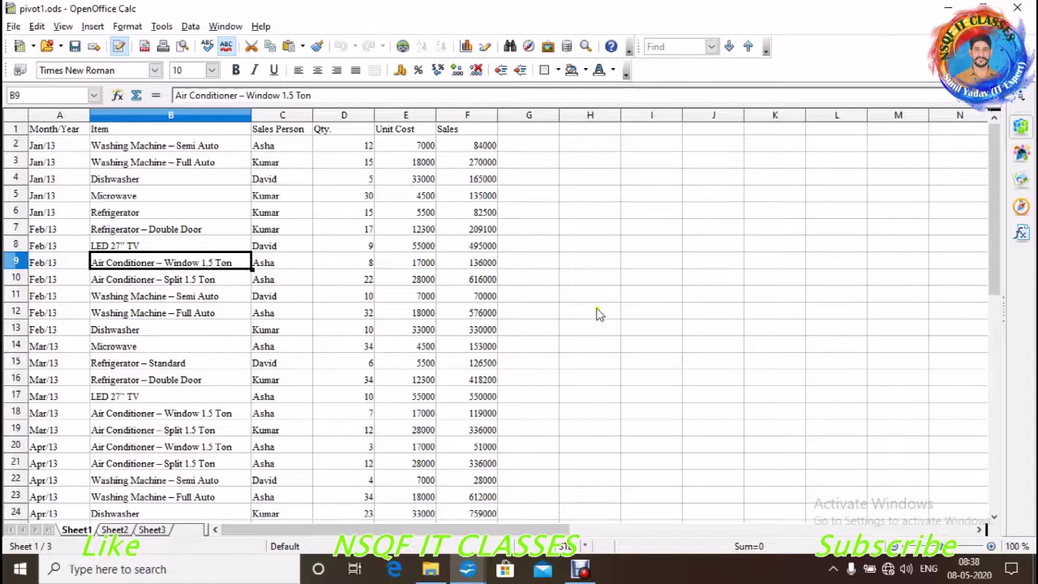
left_click(370, 313)
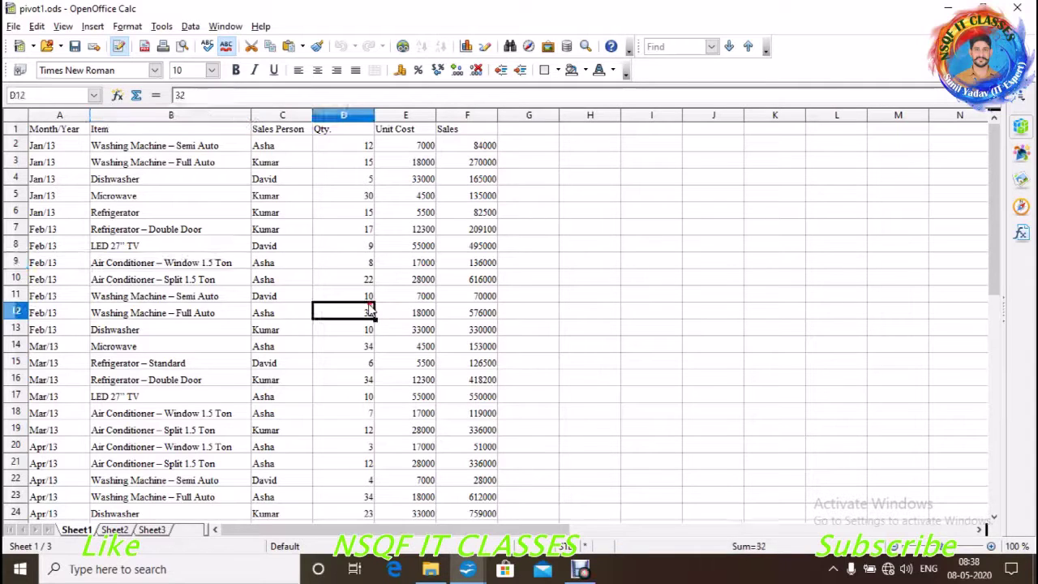